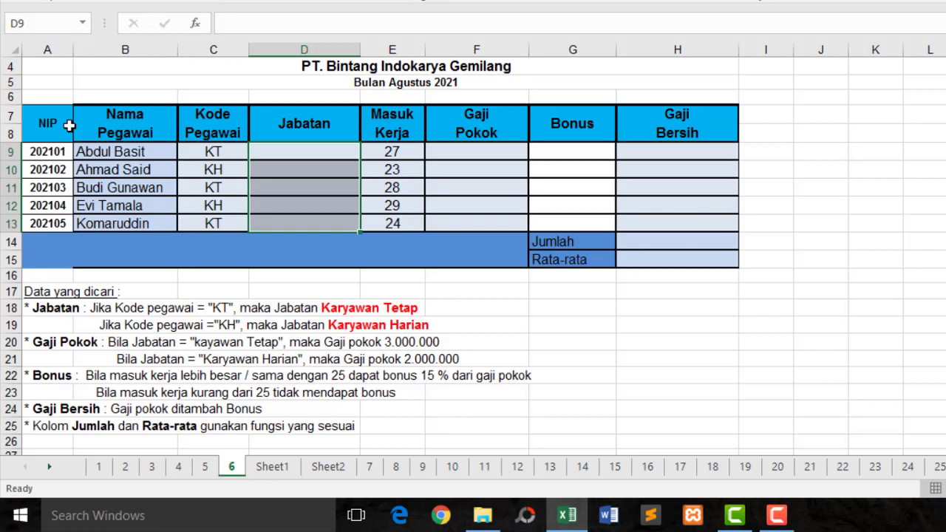
Step: Review the salary table's column headings from NIP to Gaji Bersih and the Jumlah and Rata-rata row labels
click(64, 134)
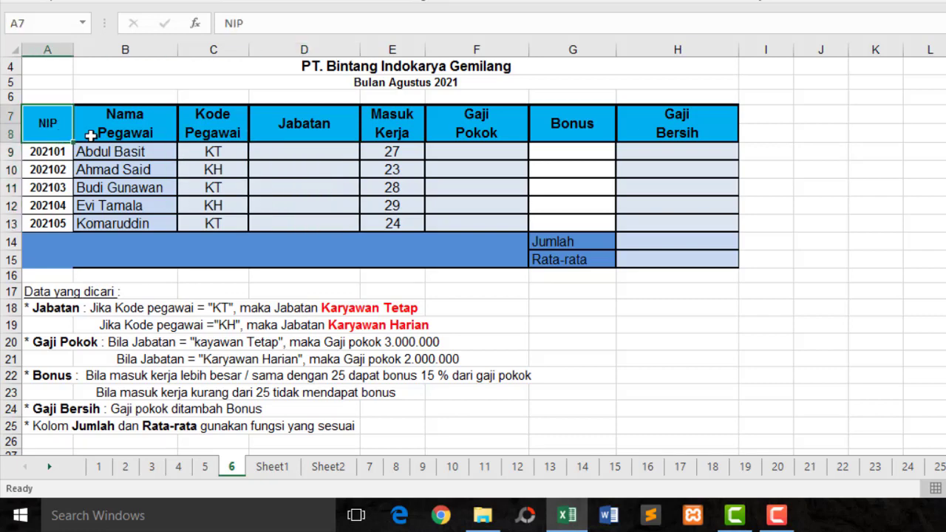
click(138, 133)
click(229, 136)
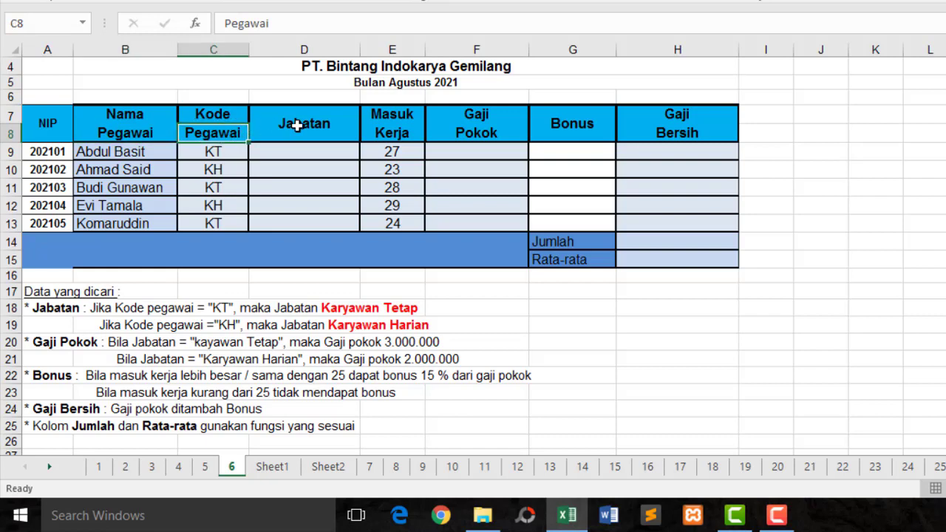
click(354, 125)
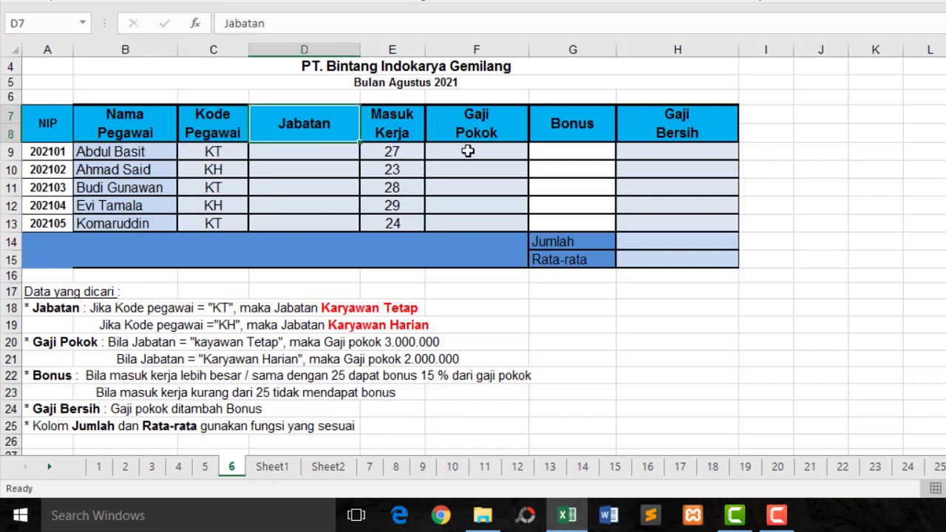
click(404, 132)
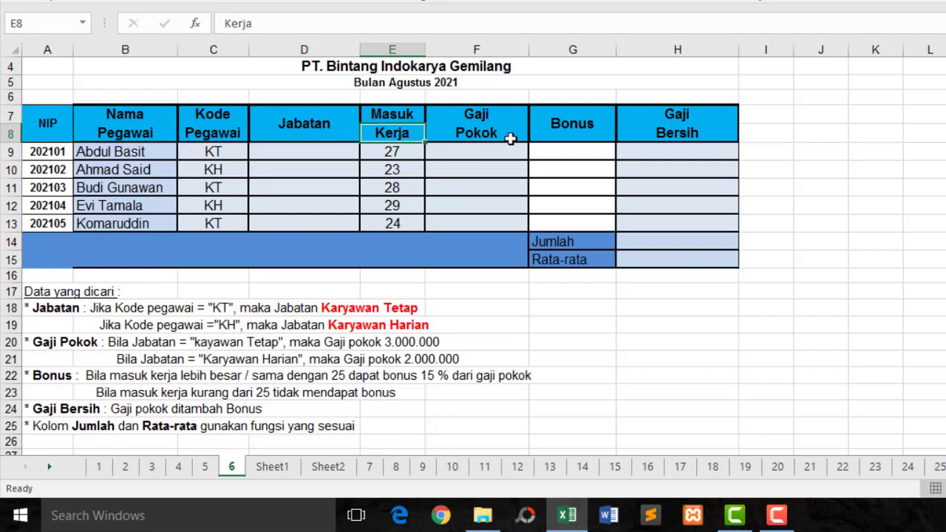
click(509, 138)
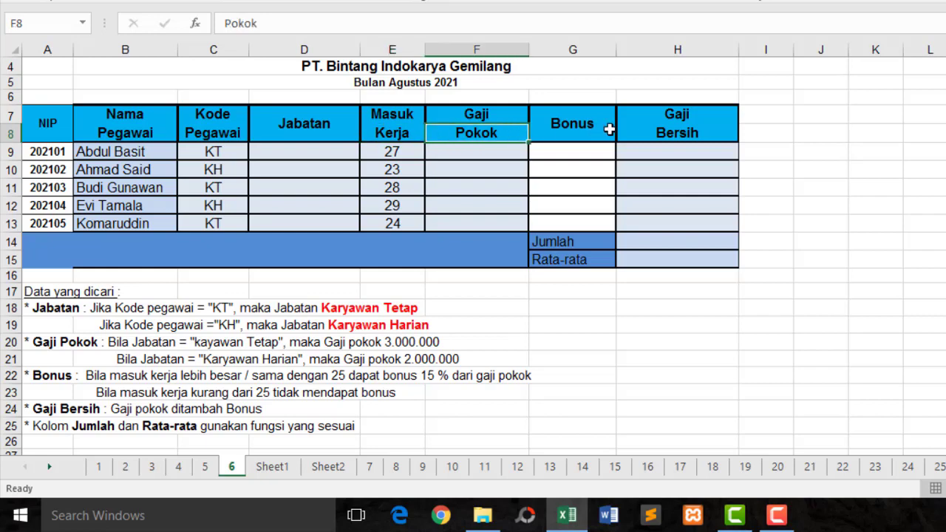
click(609, 129)
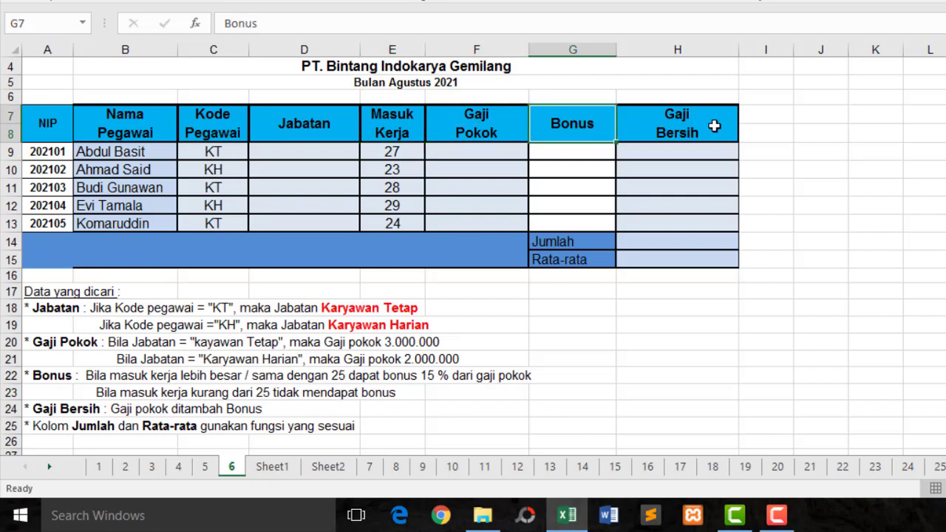
click(714, 128)
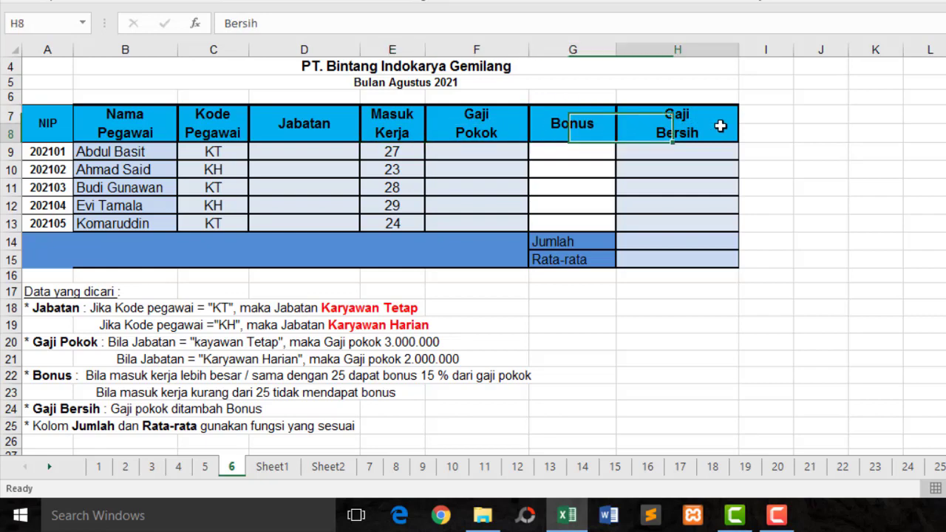
click(579, 242)
click(594, 258)
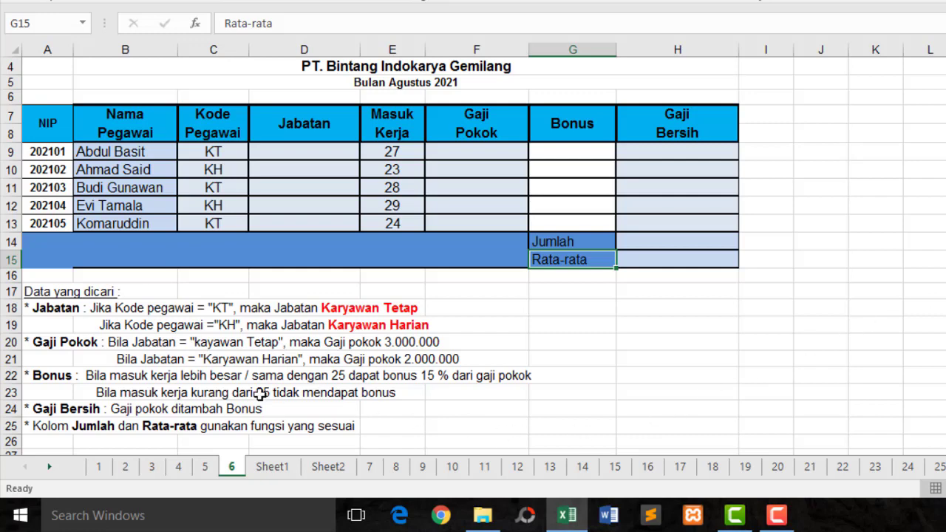
Step: Compare the Jabatan rule below the table with the empty Jabatan, Gaji Pokok, Bonus and Gaji Bersih cells
click(38, 309)
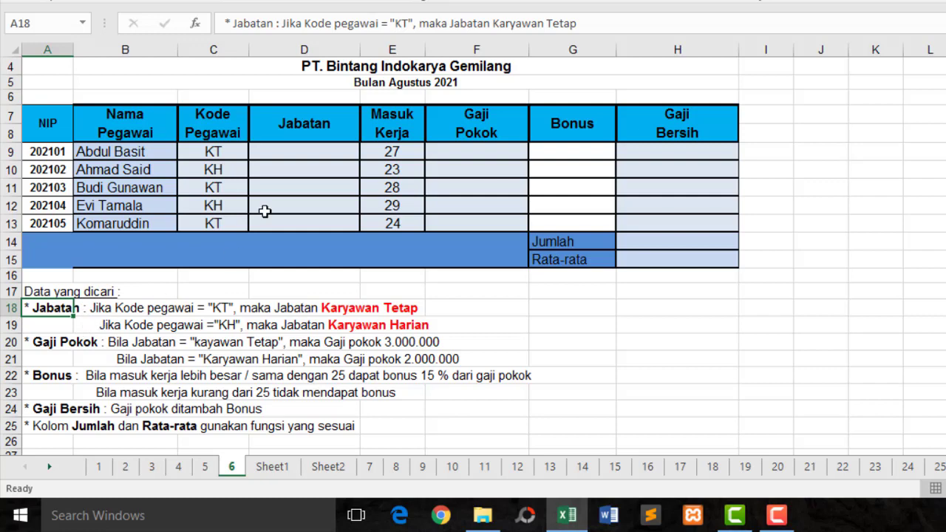
click(301, 151)
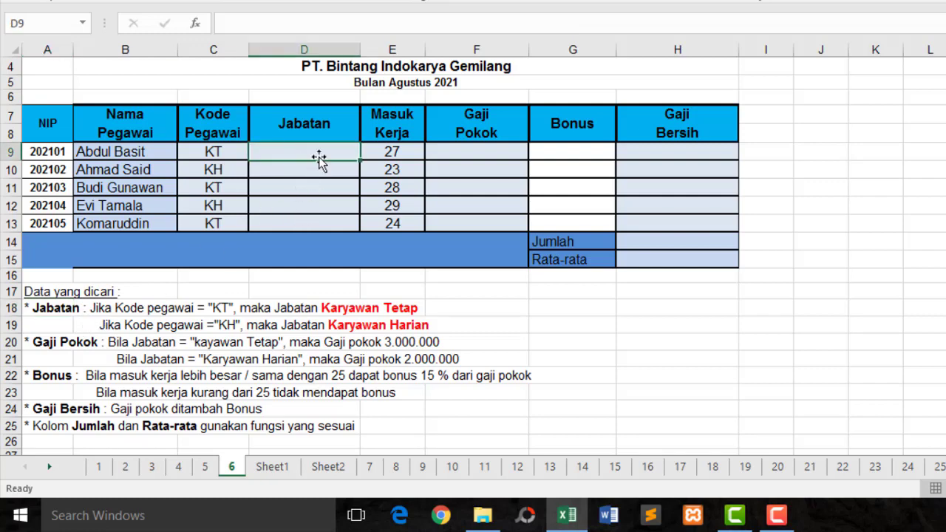
click(315, 175)
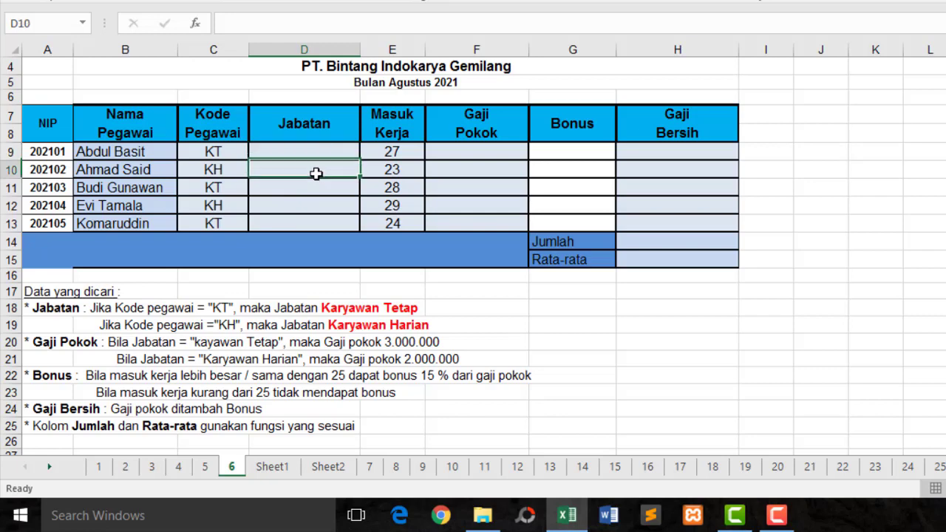
click(314, 189)
click(311, 207)
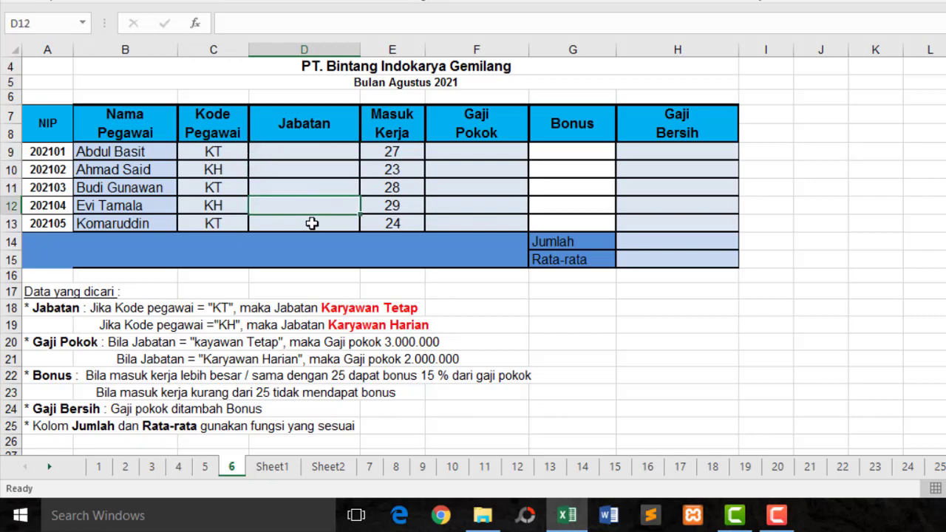
click(313, 221)
click(313, 155)
click(316, 170)
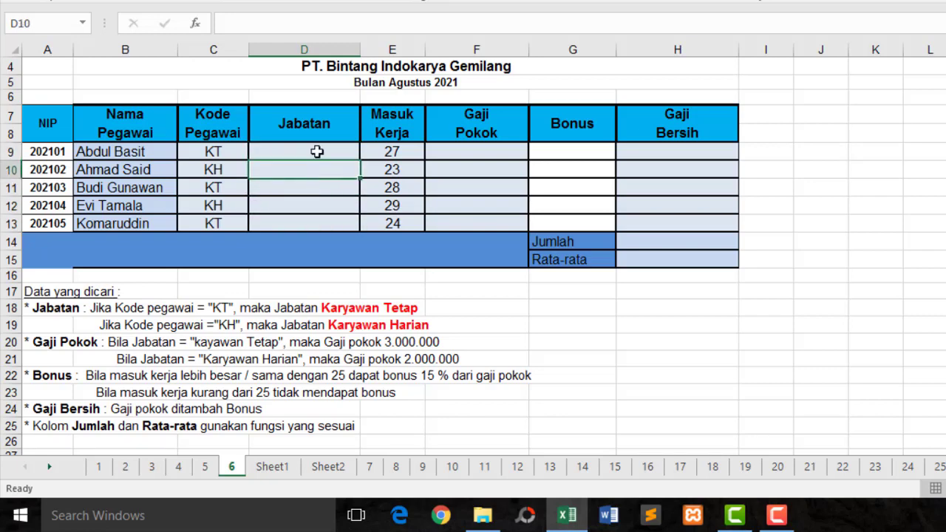
click(317, 152)
click(507, 152)
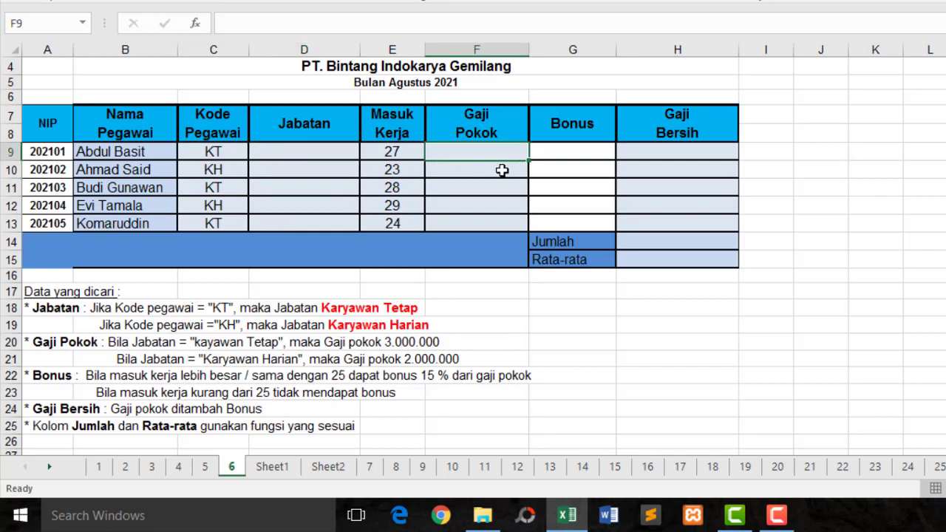
click(572, 151)
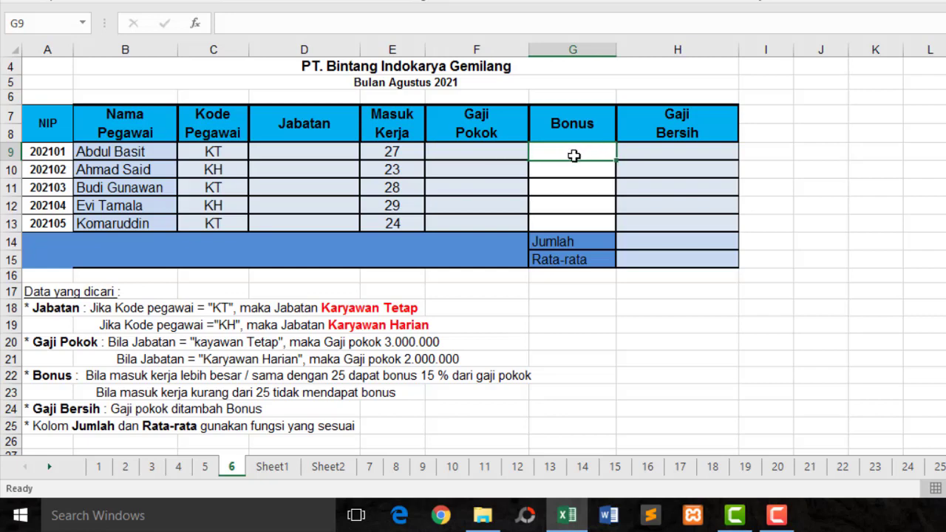
click(691, 150)
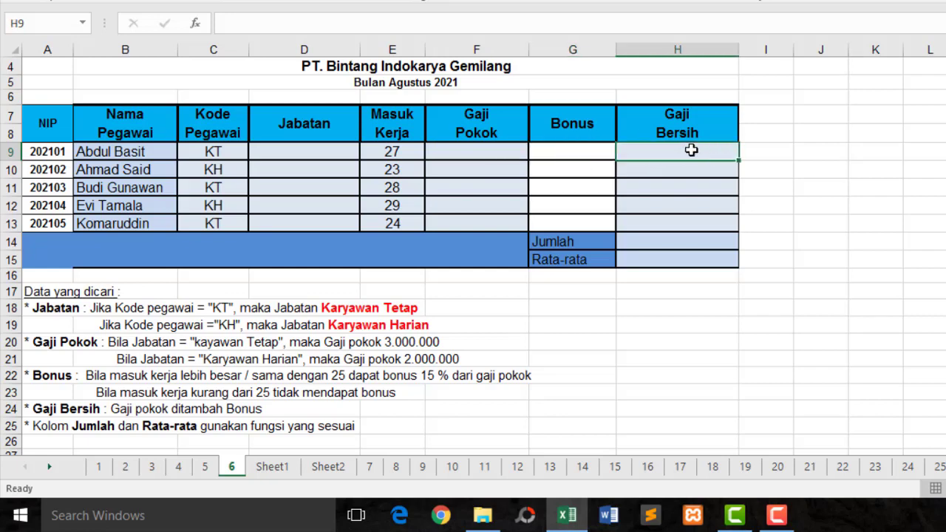
Step: Examine the KT and KH rules for Jabatan alongside the Kode Pegawai codes and the first Jabatan cells
click(58, 310)
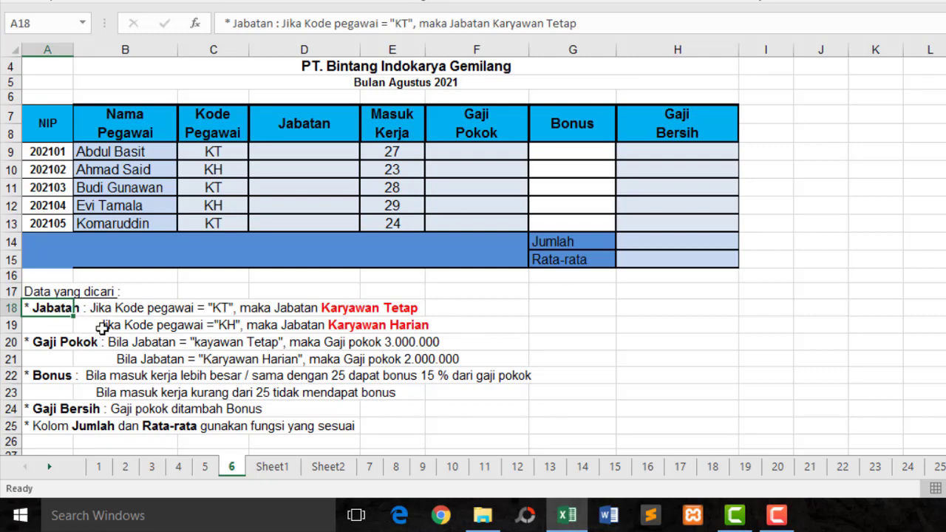
click(231, 157)
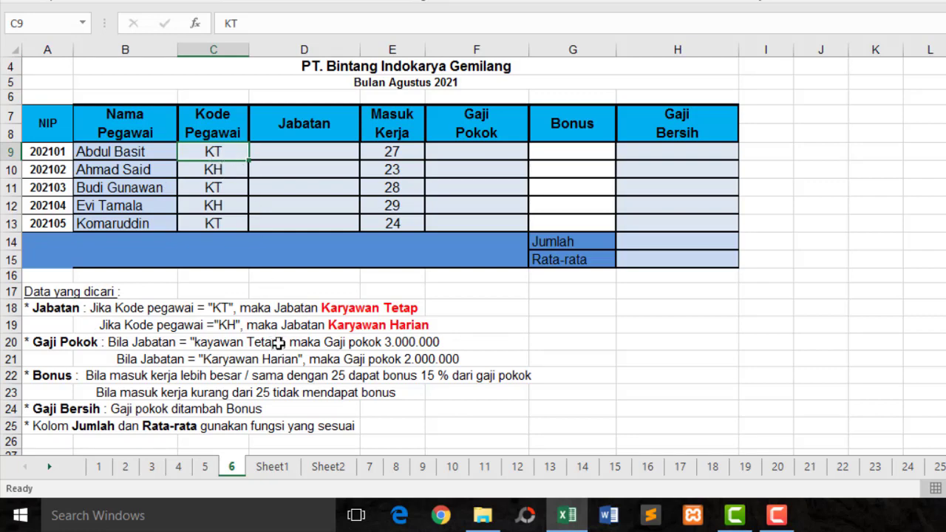
click(300, 156)
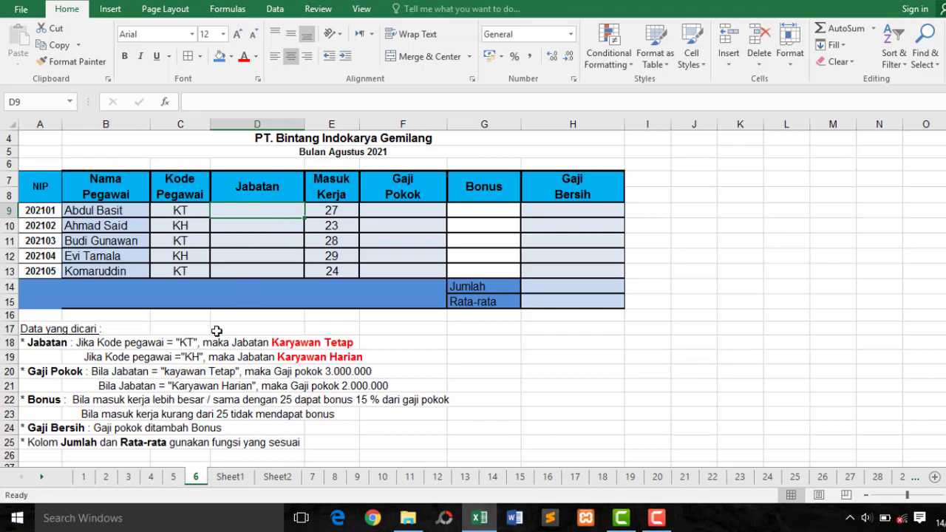
click(135, 358)
click(201, 361)
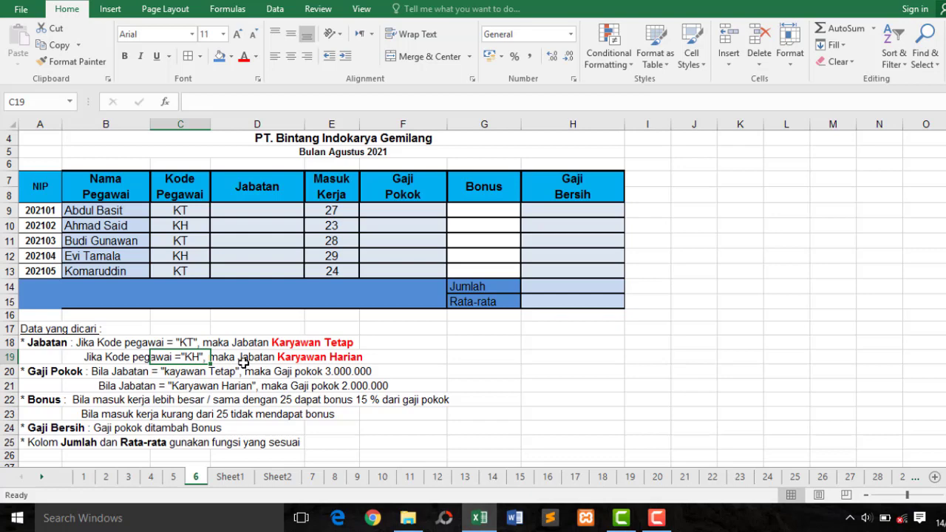
click(279, 227)
click(278, 240)
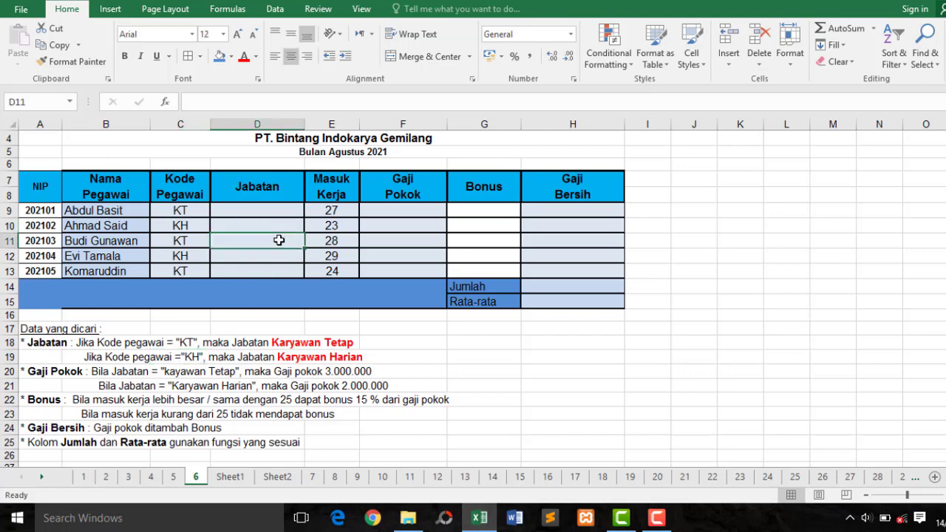
click(274, 212)
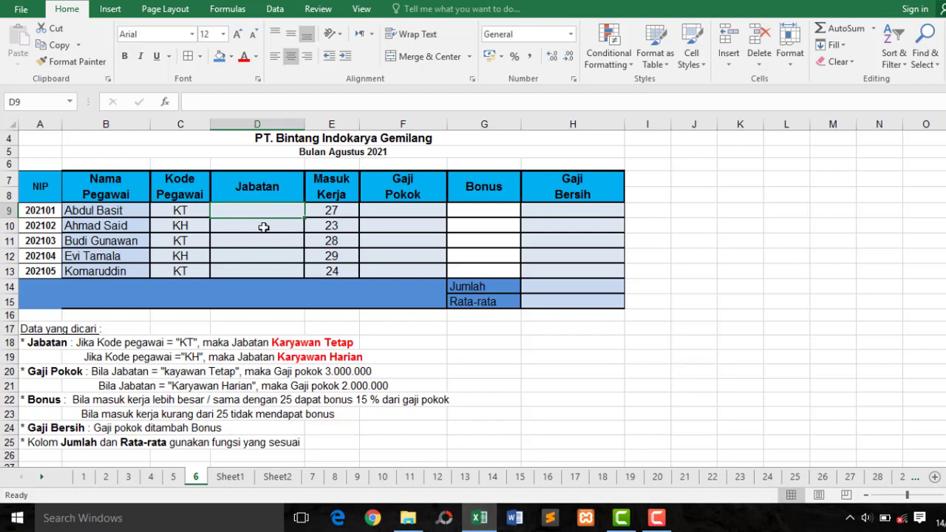
click(264, 227)
click(271, 210)
click(270, 225)
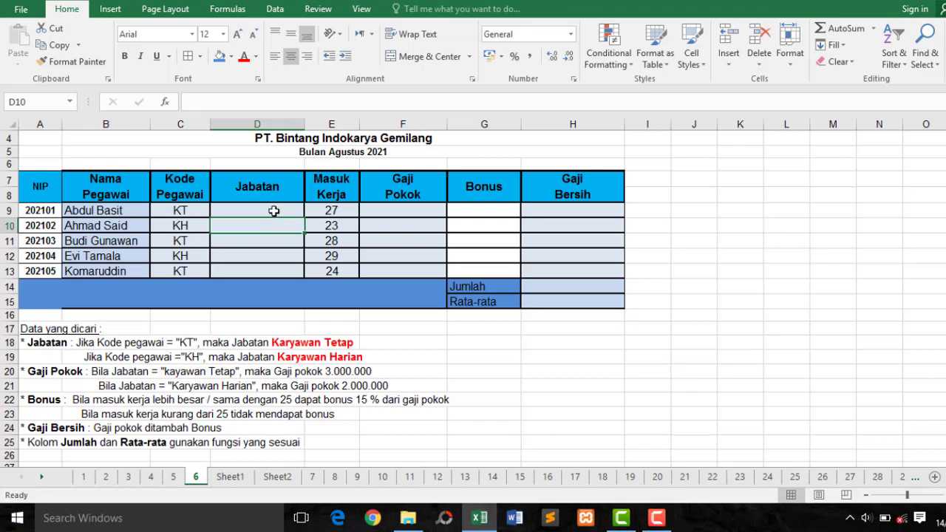
Step: Start an IF formula in Jabatan cell D9 that tests whether Kode Pegawai cell C9 equals "KT"
click(274, 211)
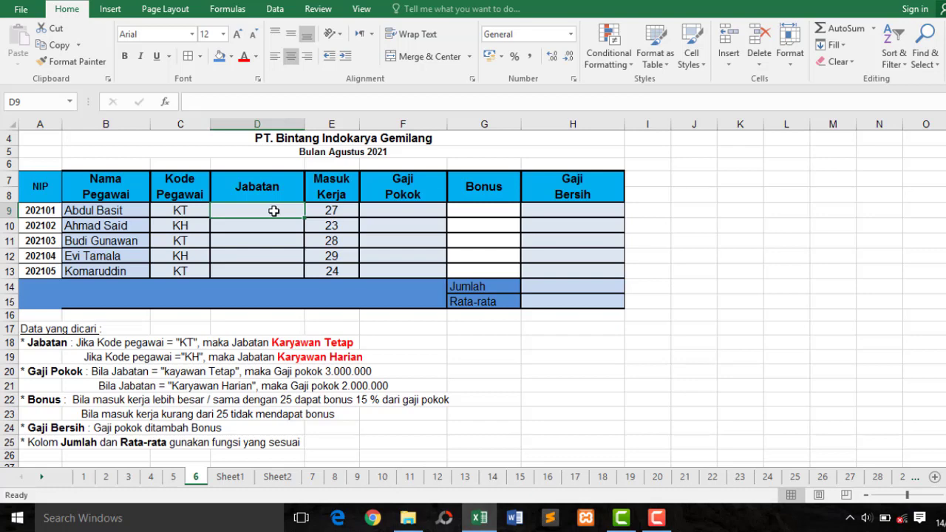
text(=)
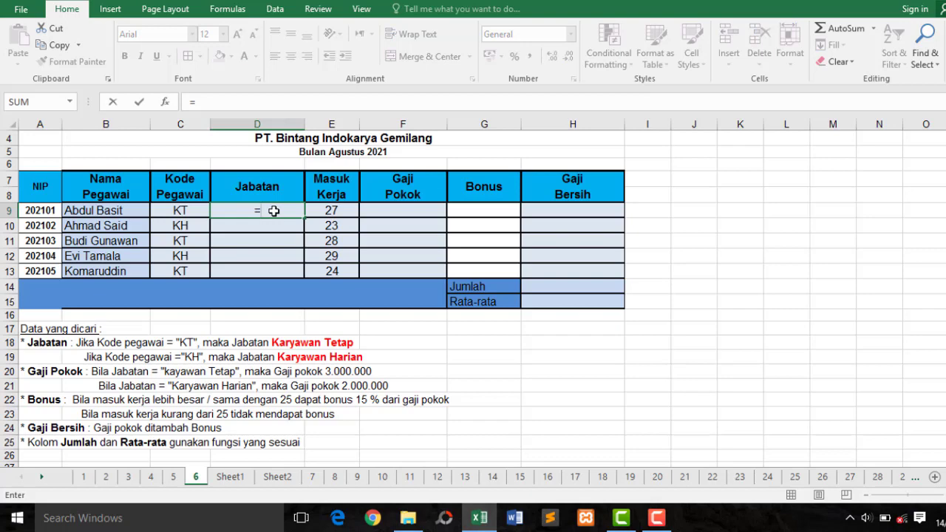
text(if)
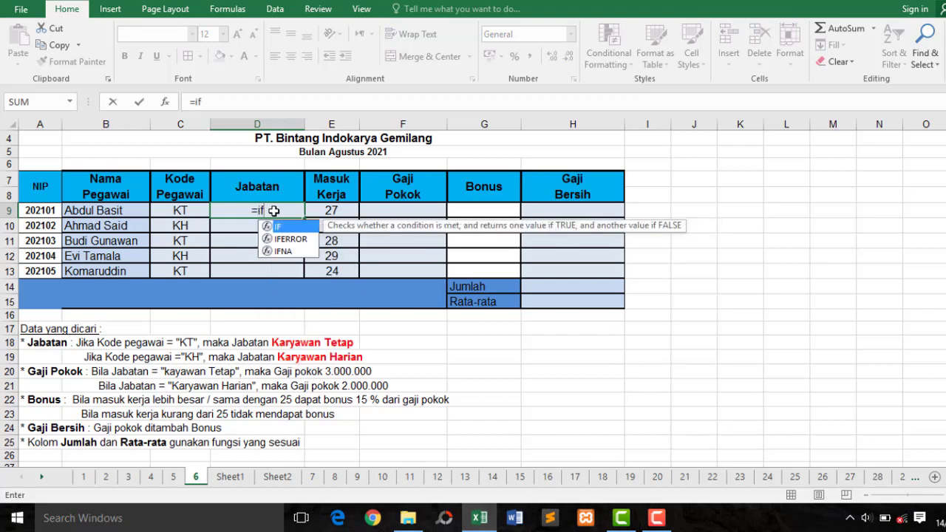
text(()
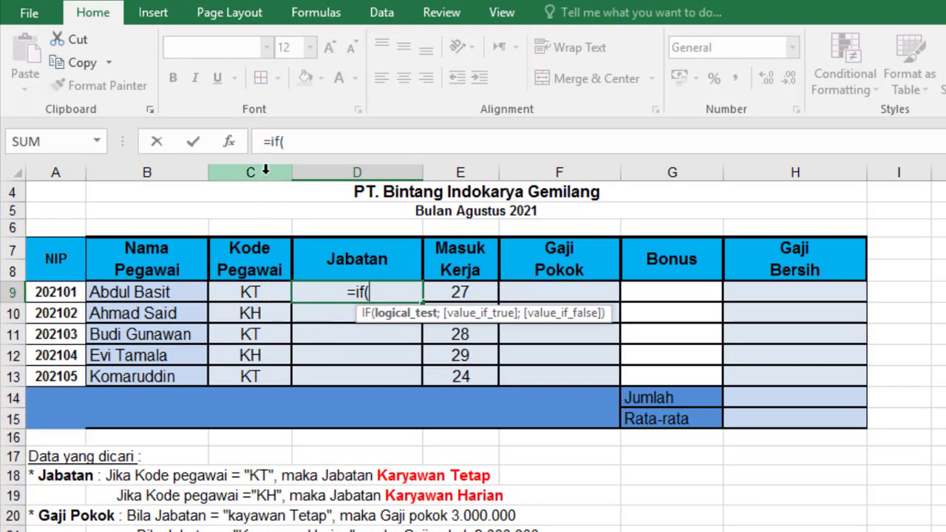
click(266, 294)
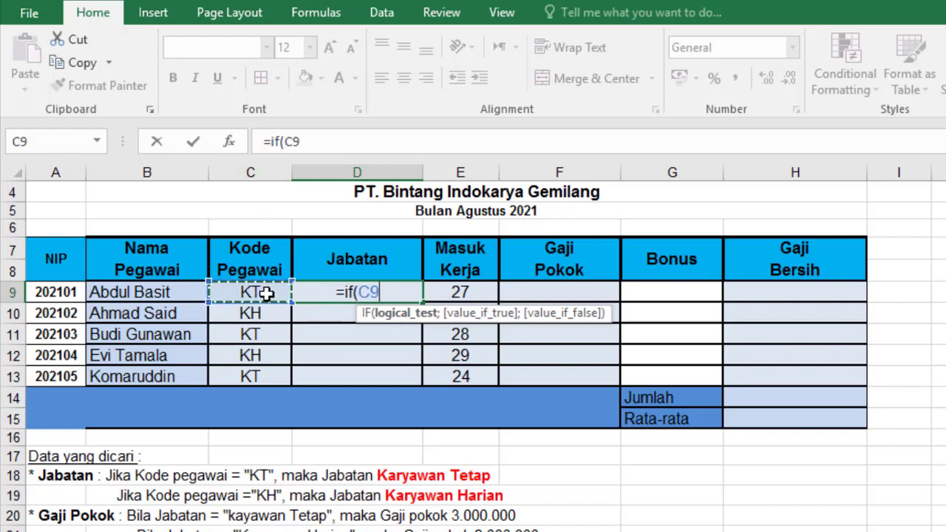
text(=)
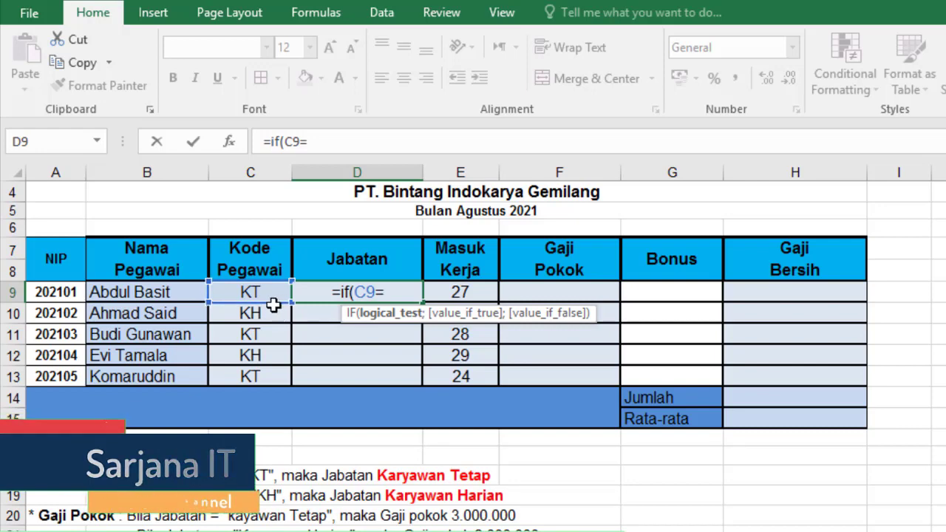
text("KT)
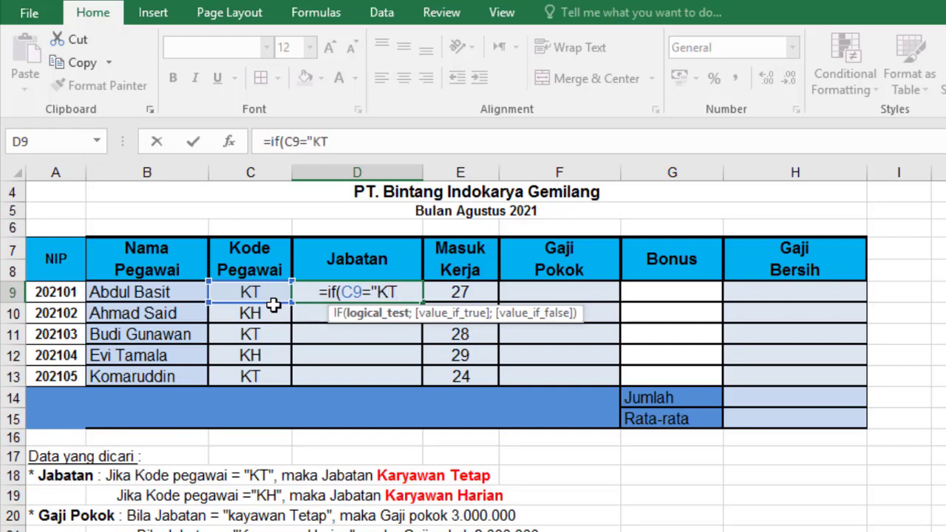
text(";)
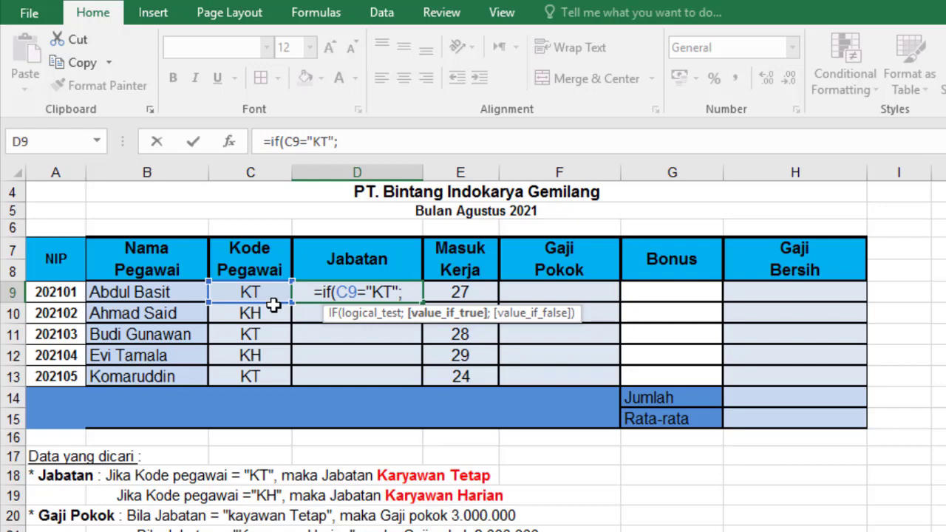
Step: Give the D9 IF formula "Karyawan Tetap" as its value when the condition is true
text(")
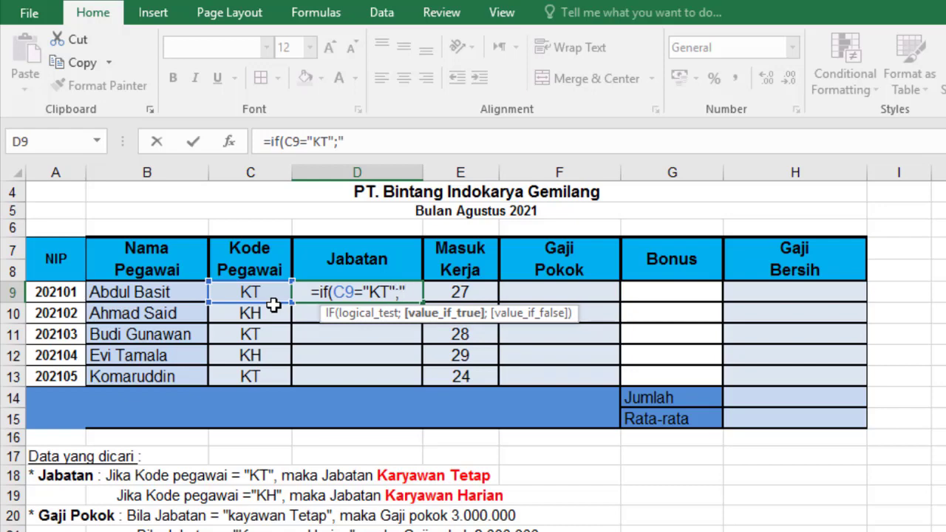
text(Karyawan)
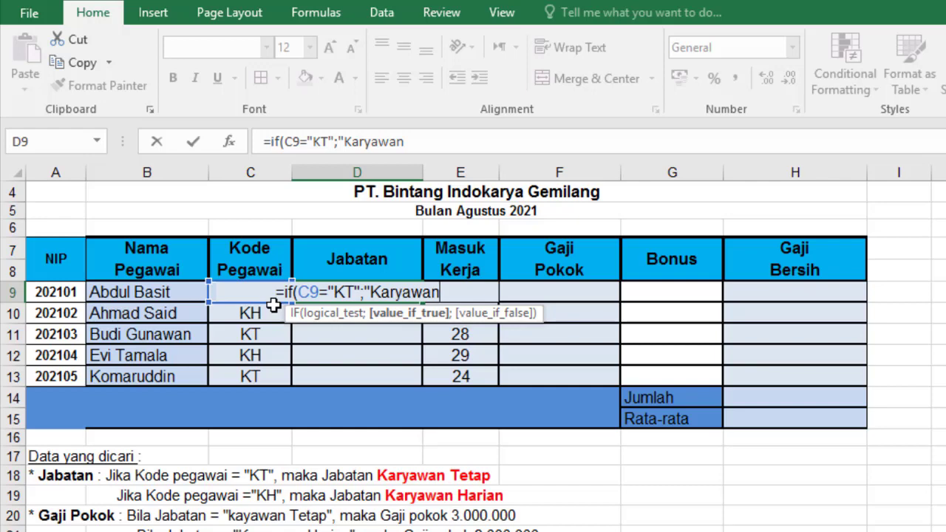
text( Teta)
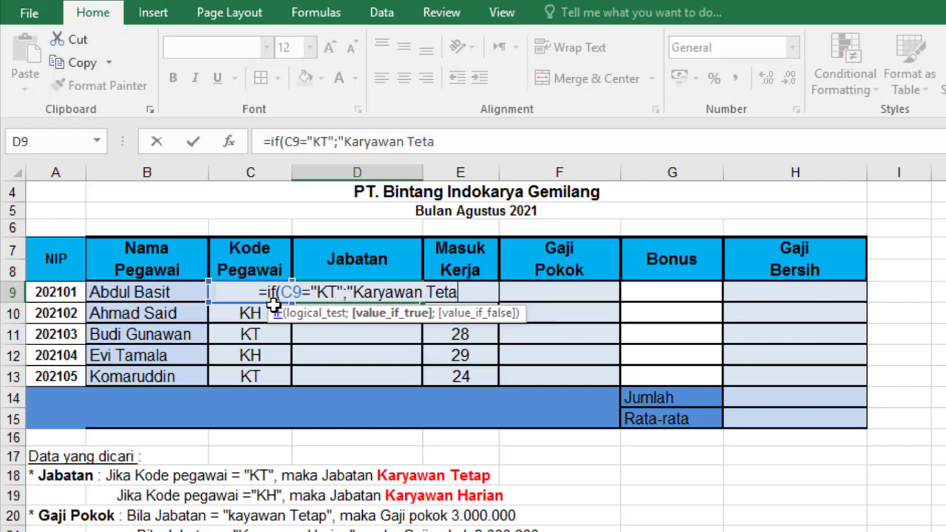
text(p")
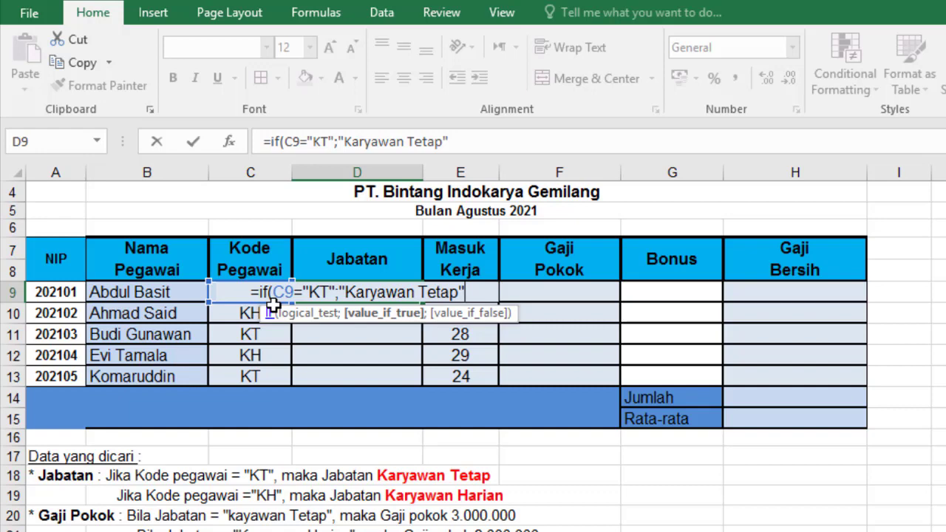
text(;)
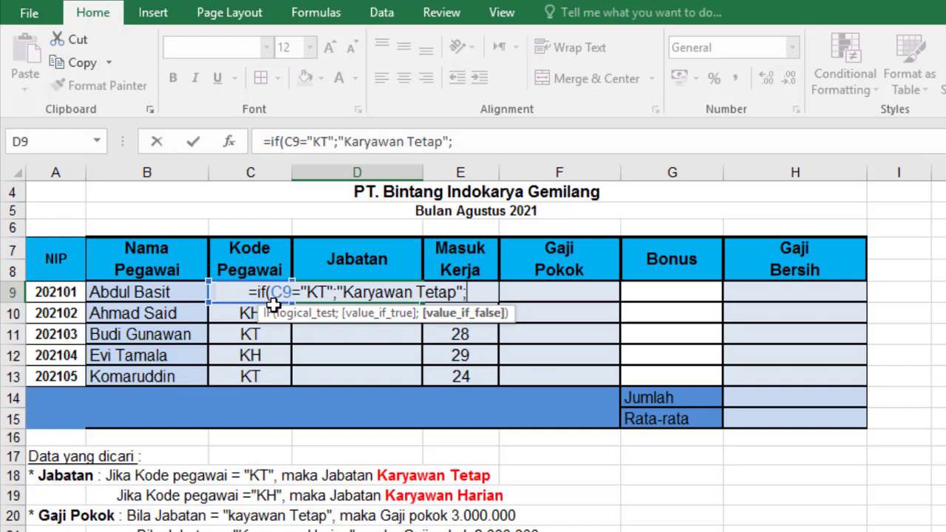
Step: Give the D9 IF formula "Karyawan Harian" as its value when false, and complete the formula
text(")
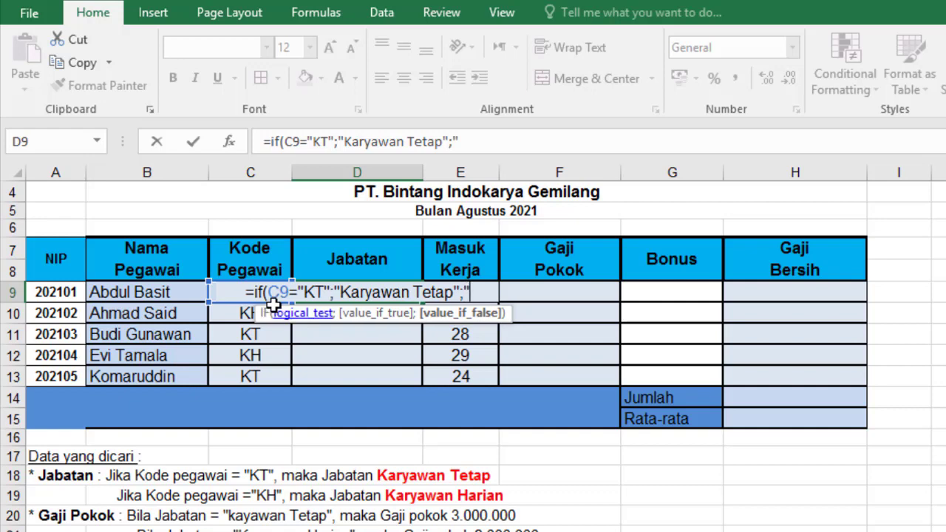
text(Karyawan)
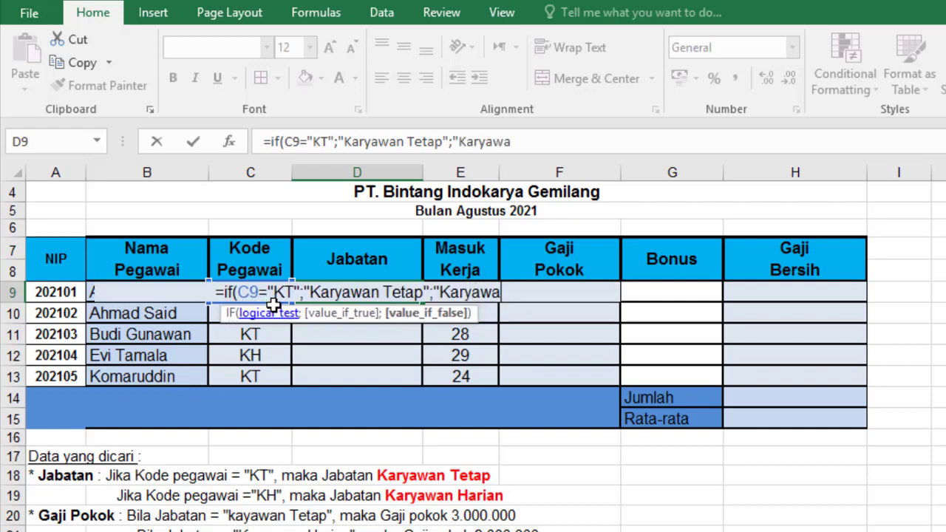
text( Harian)
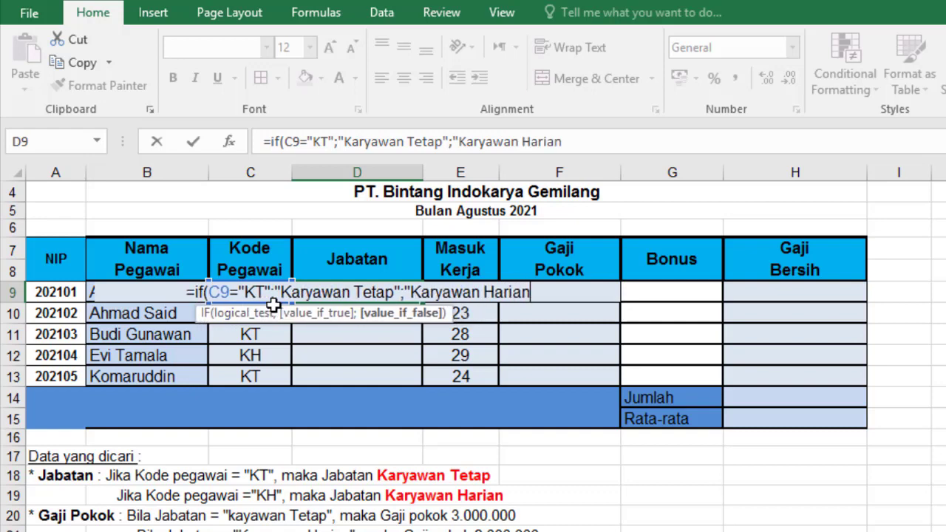
text(")
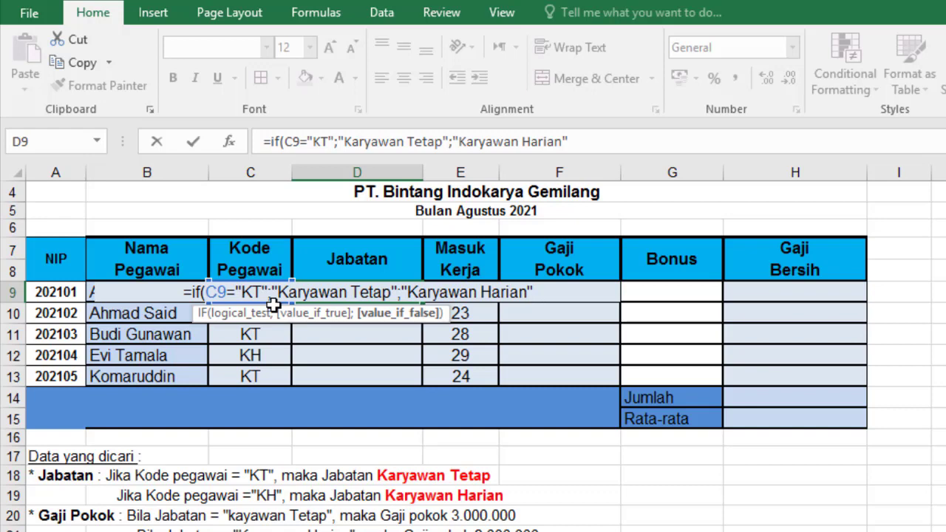
text())
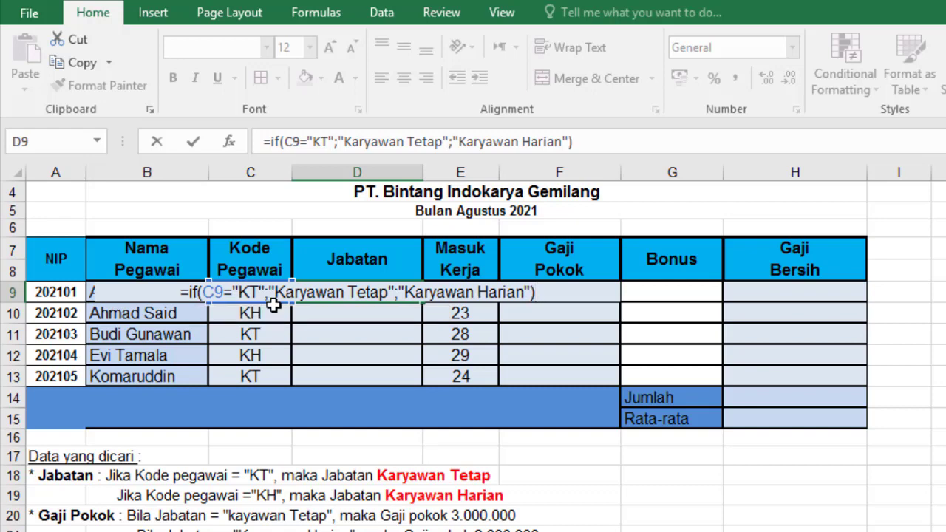
key(Return)
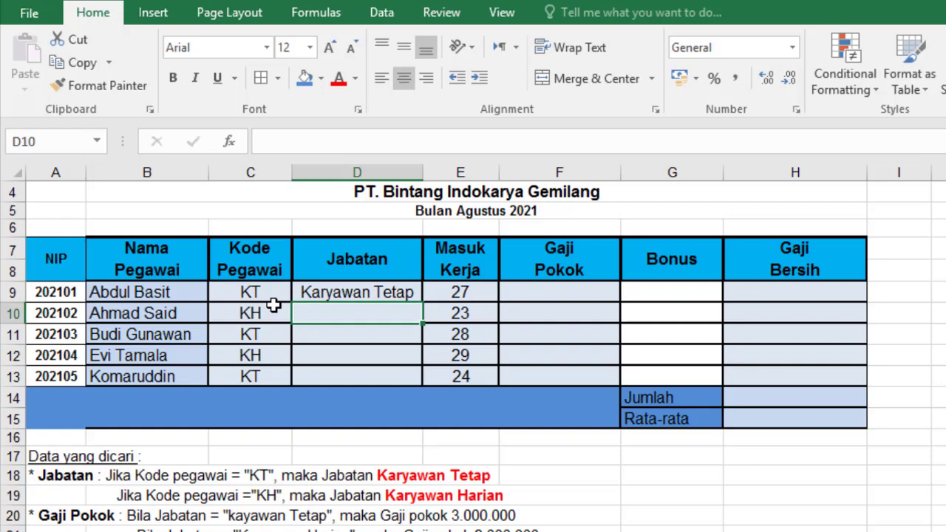
Step: Copy the Jabatan formula from D9 down to D13 and check the first filled cells
click(349, 293)
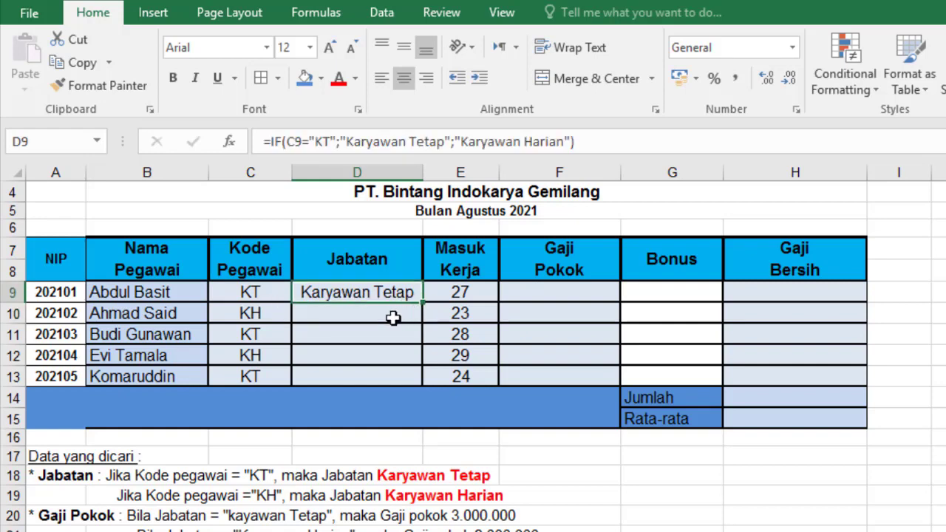
click(392, 318)
click(403, 292)
drag(422, 301, 408, 378)
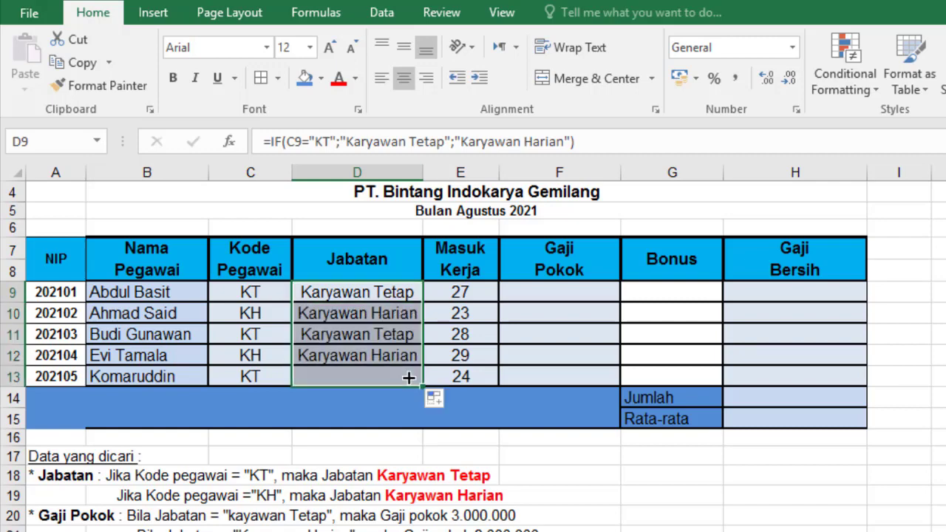
click(397, 313)
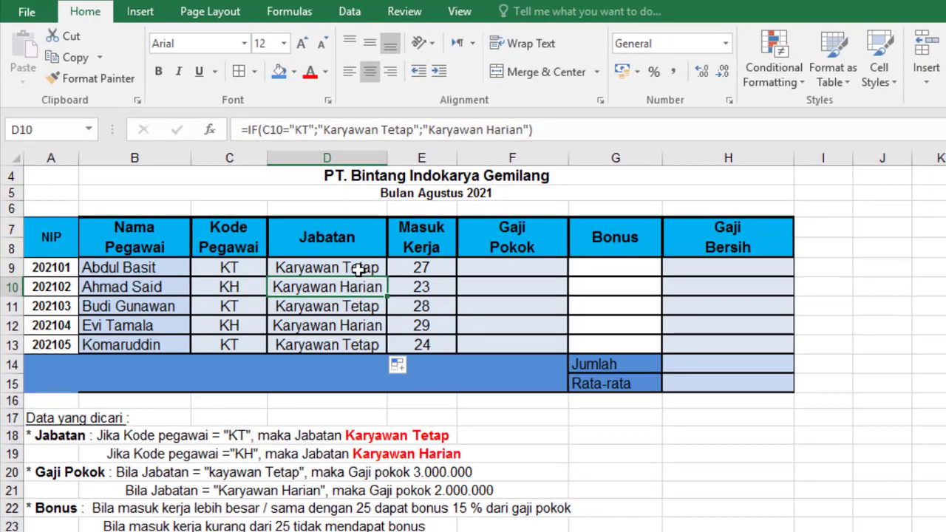
click(364, 272)
click(360, 296)
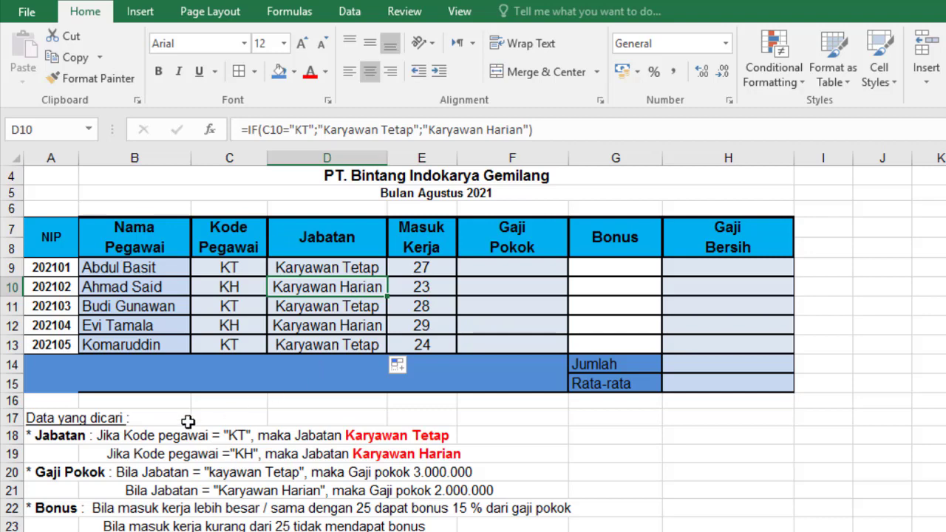
Step: Compare the Gaji Pokok rule for Karyawan Tetap with the Jabatan and Gaji Pokok cells in row 9
click(65, 442)
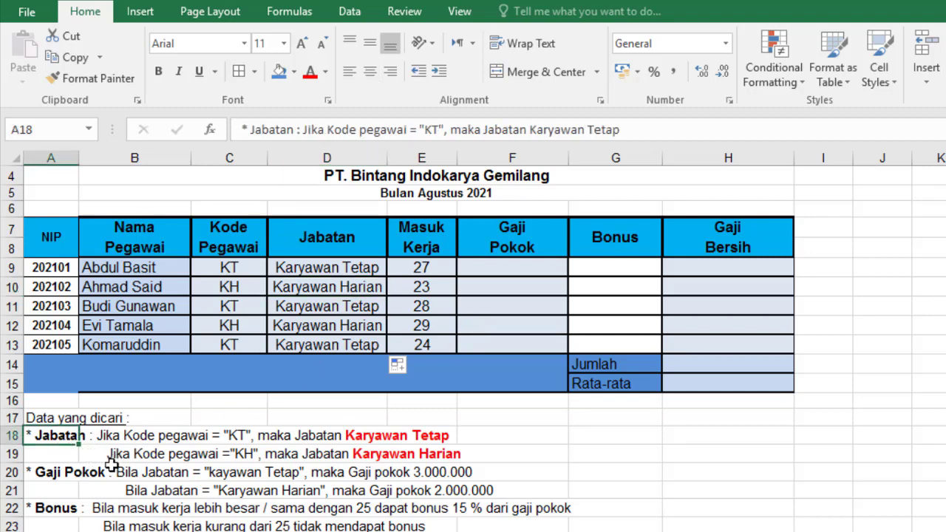
click(65, 475)
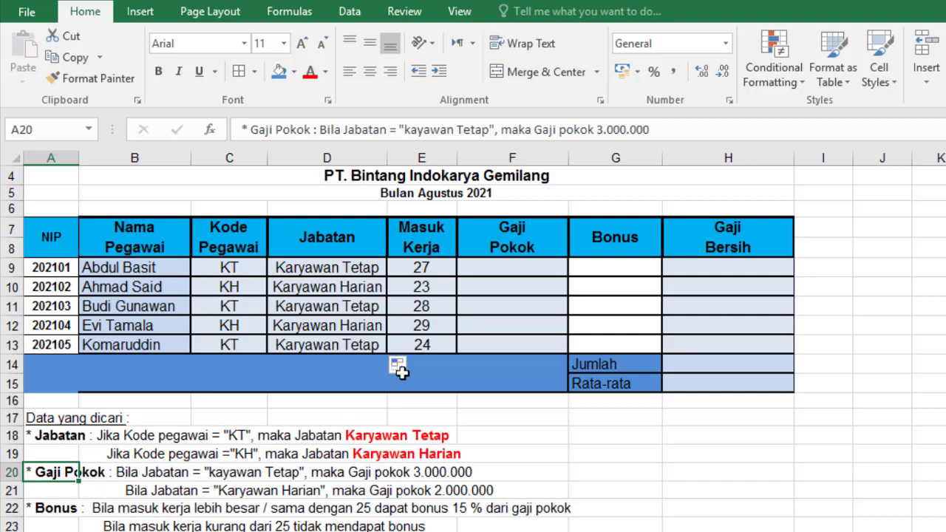
click(525, 267)
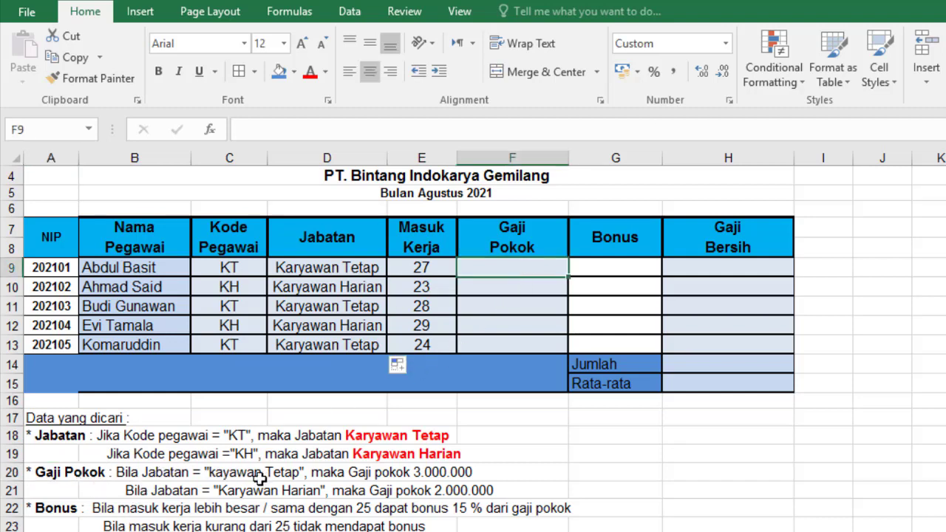
click(320, 269)
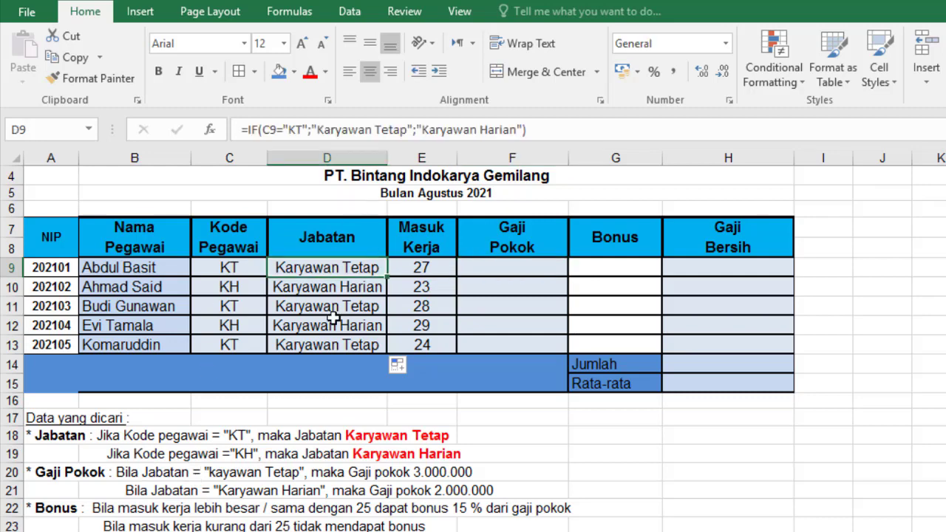
click(459, 270)
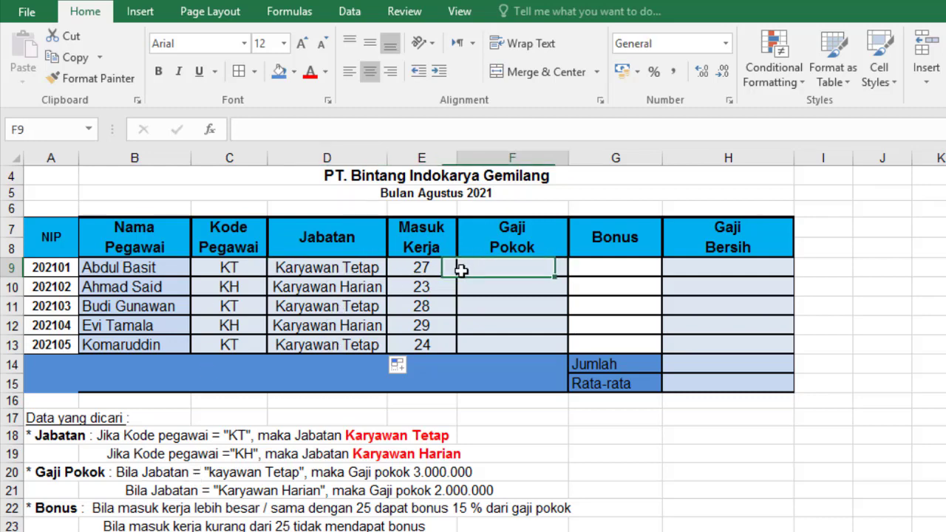
click(309, 270)
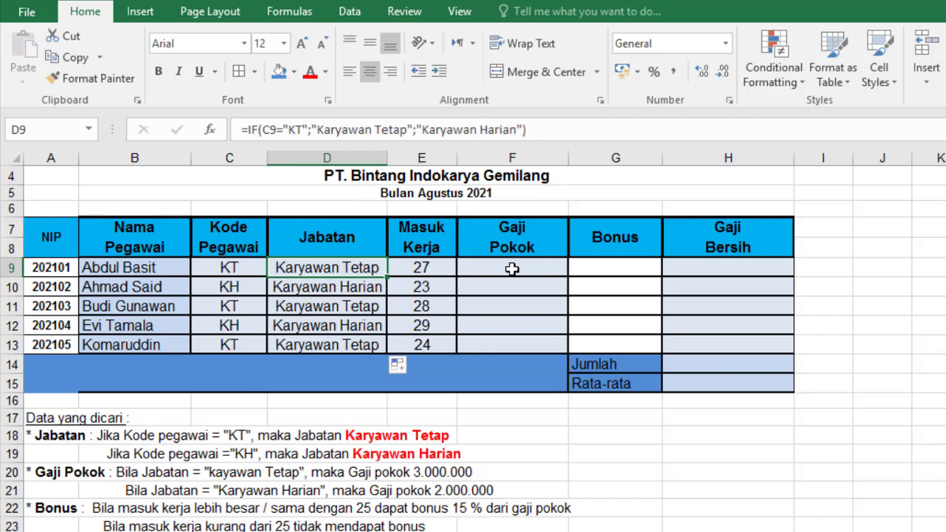
click(420, 471)
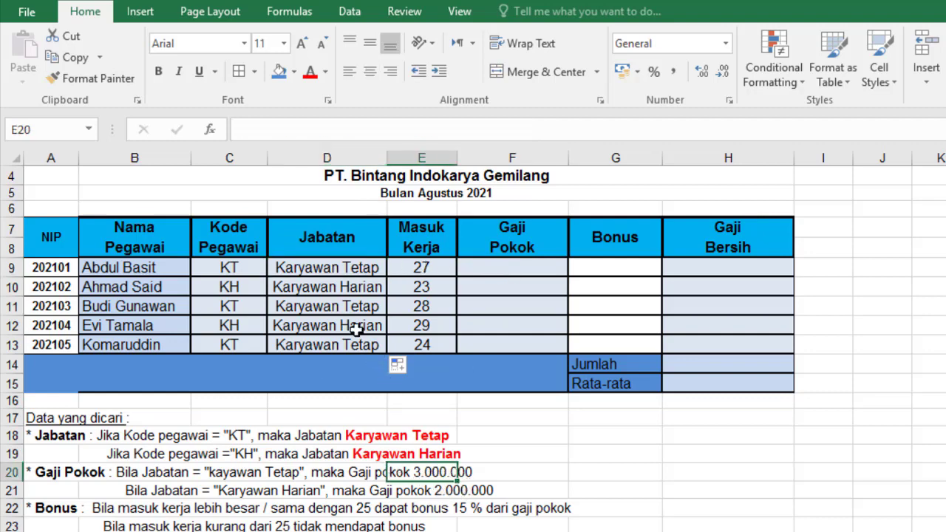
Step: Examine the Gaji Pokok rule for Karyawan Harian against row 10, ending on Gaji Pokok cell F9
click(328, 288)
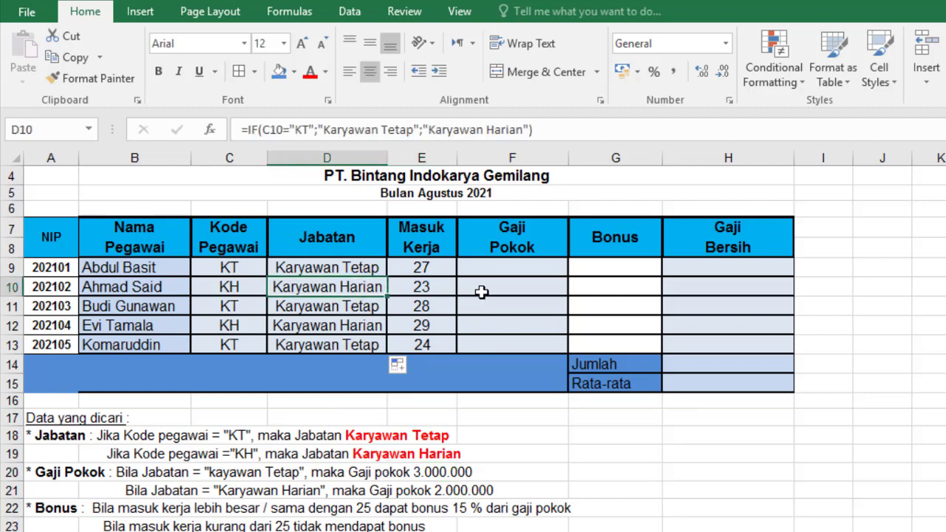
click(489, 290)
click(484, 492)
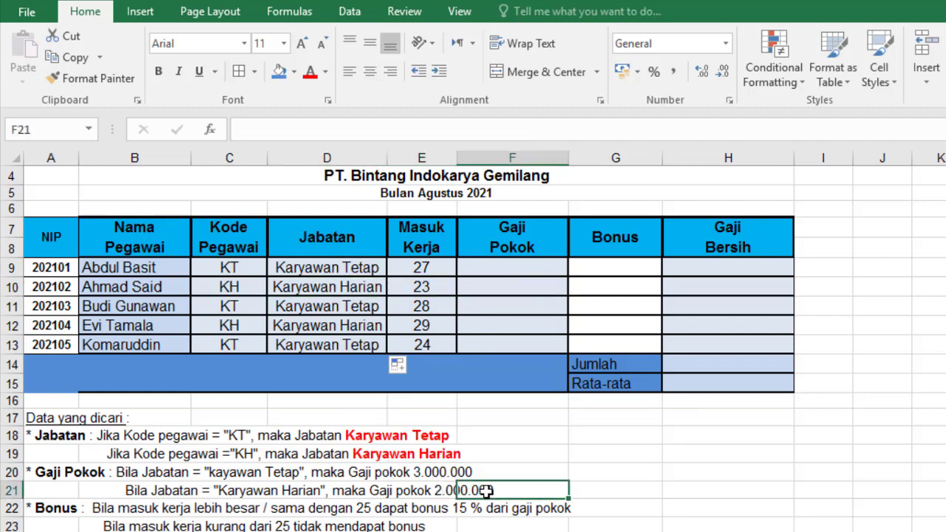
click(426, 493)
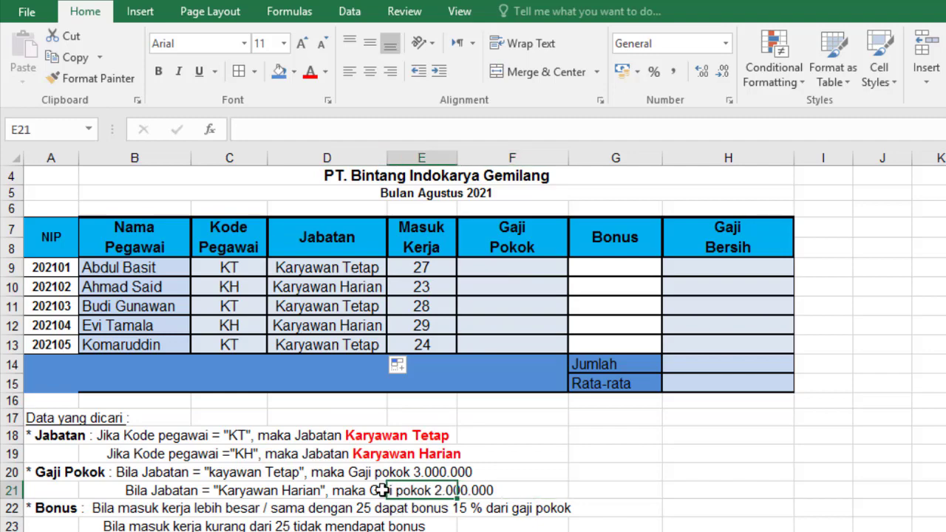
click(373, 475)
click(377, 501)
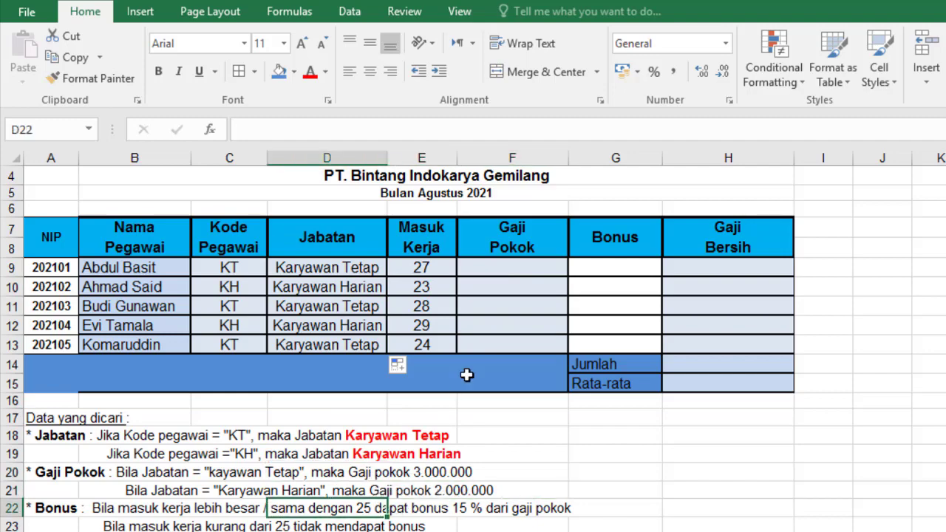
click(511, 270)
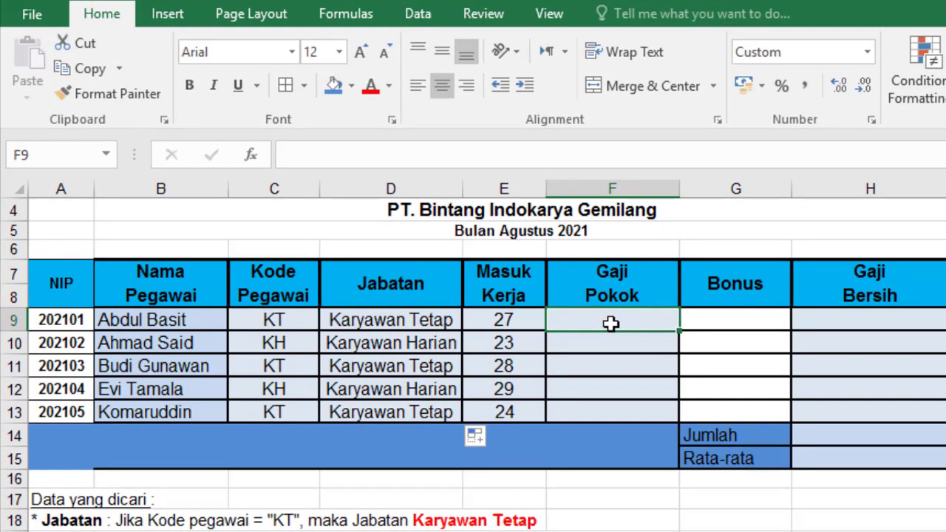
Step: Start an IF formula in Gaji Pokok cell F9 that tests whether D9 equals "Karyawan Tetap"
text(=)
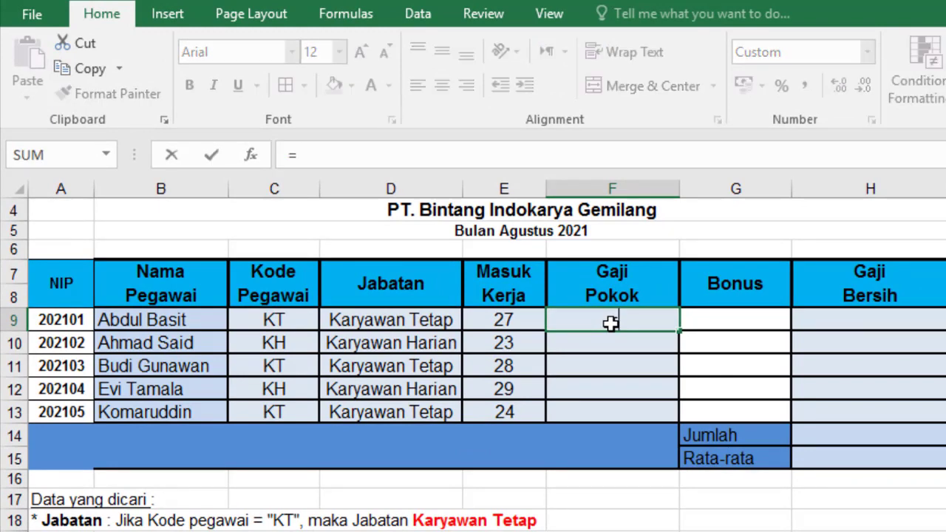
text(if)
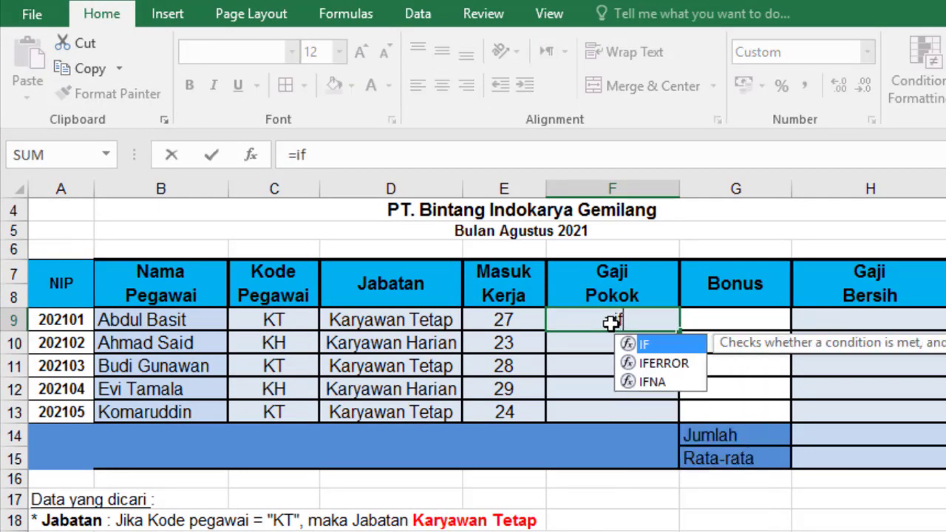
text(()
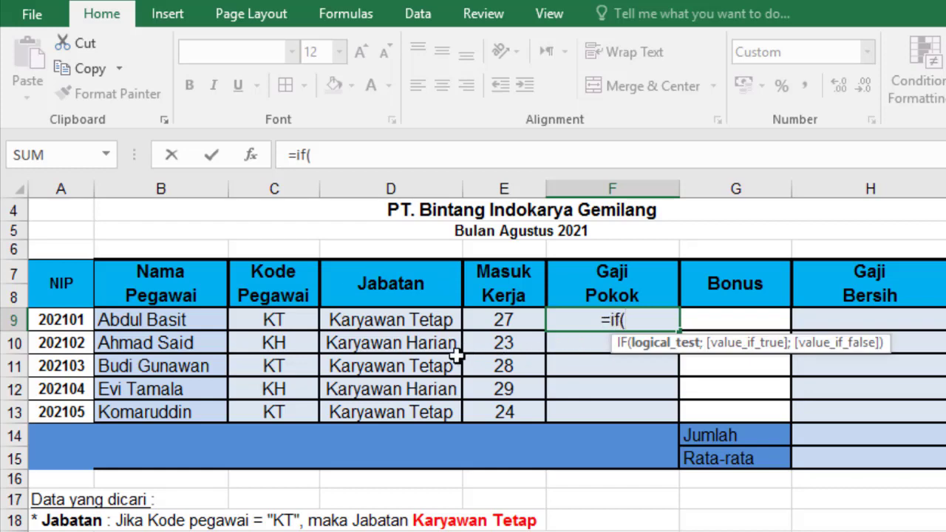
click(418, 321)
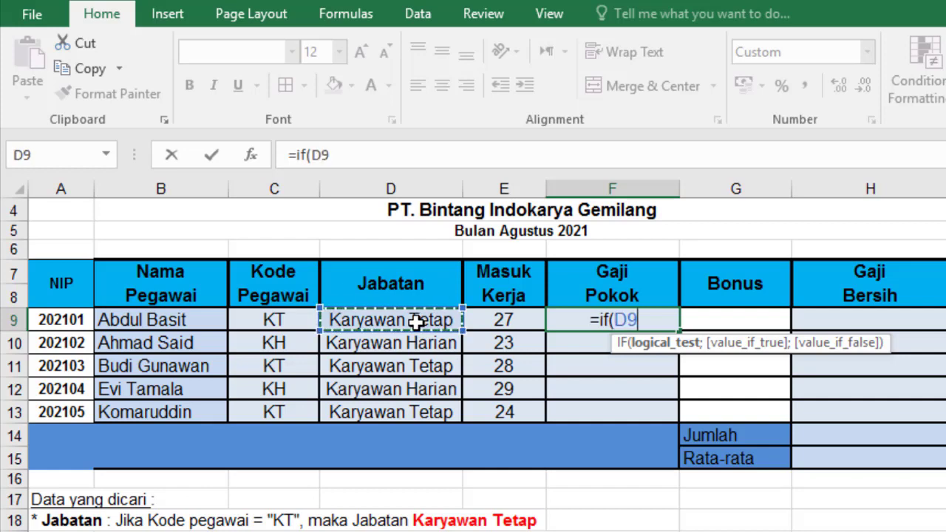
text(+)
key(BackSpace)
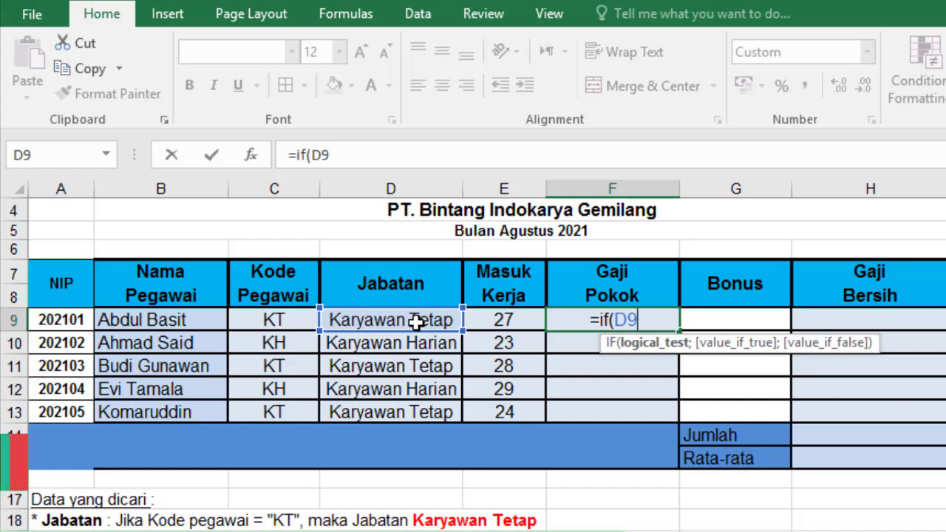
text(="Kar)
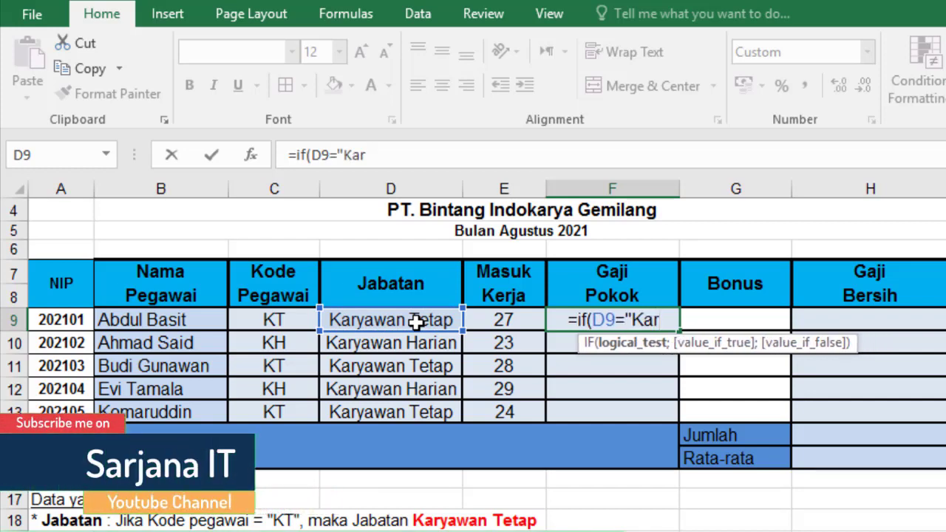
text(yawan Te)
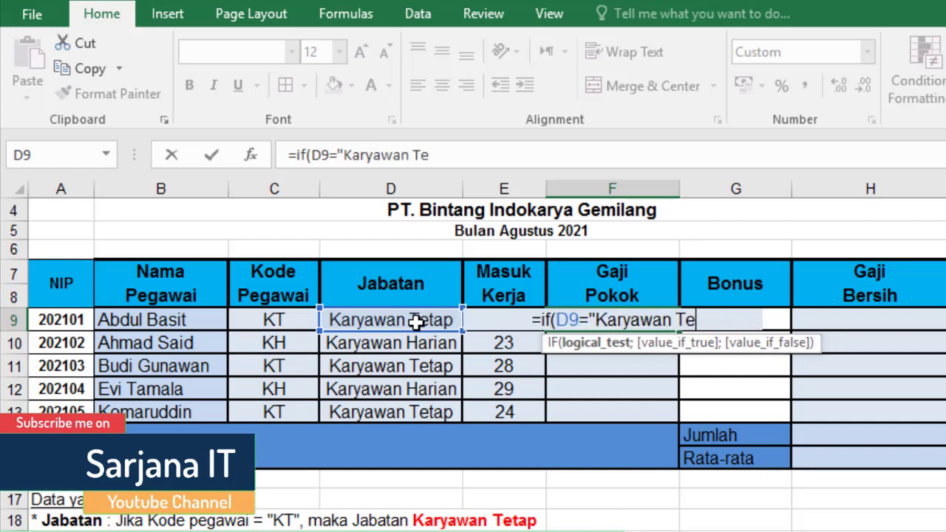
text(tap)
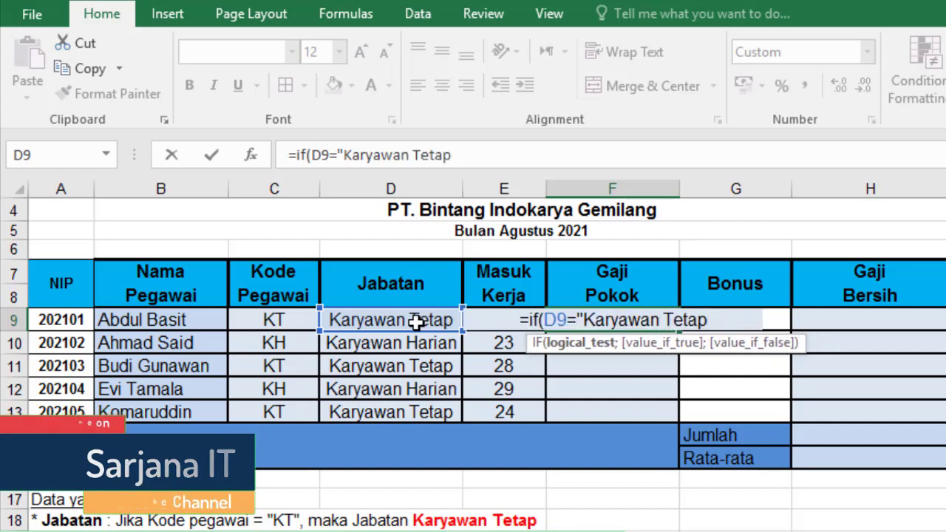
text(";)
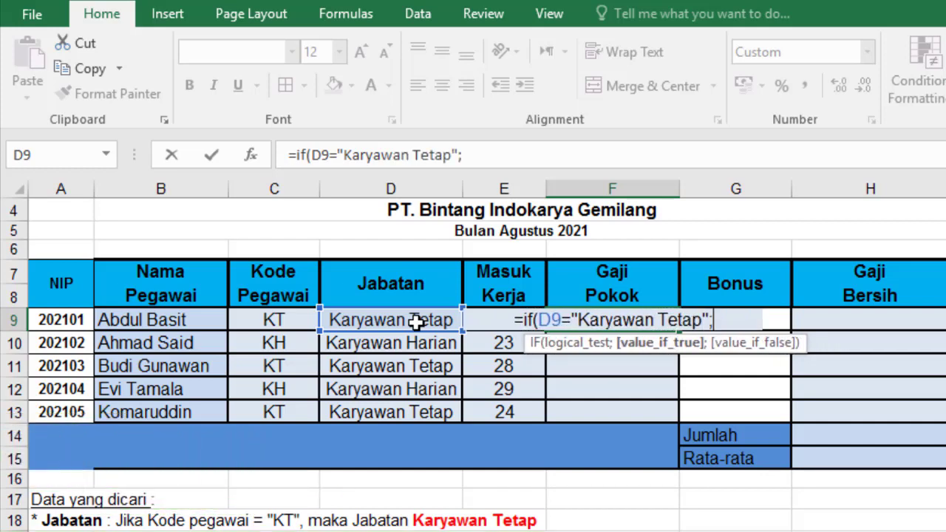
Step: Give the F9 IF formula 3000000 as its value when true and 2000000 when false, and complete it
text(30)
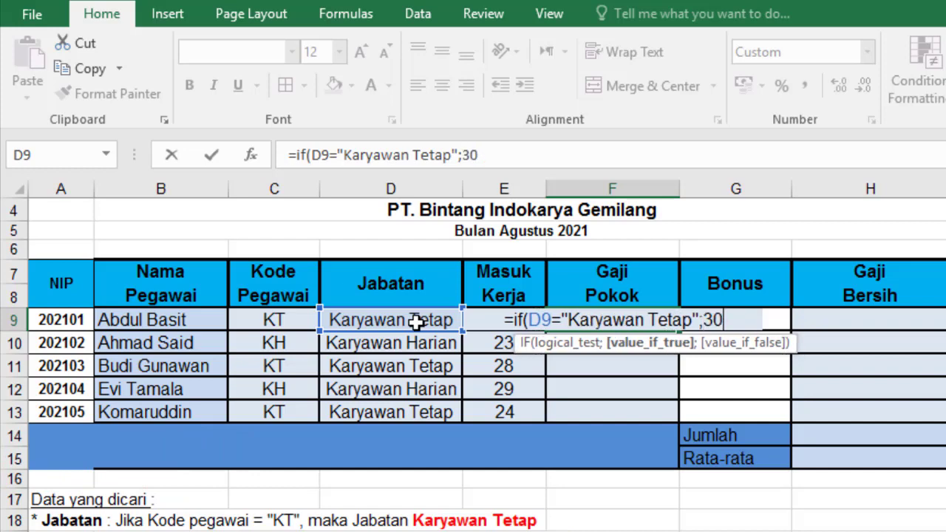
text(00000)
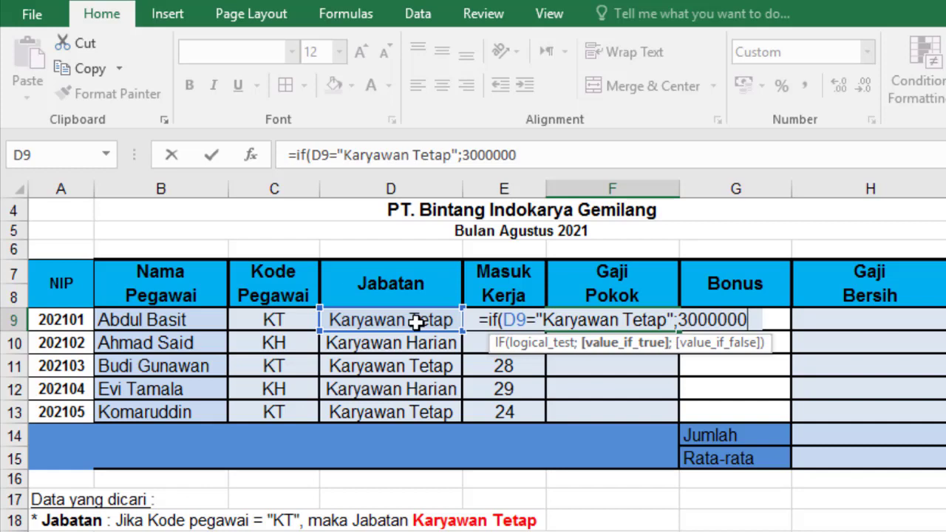
text(;)
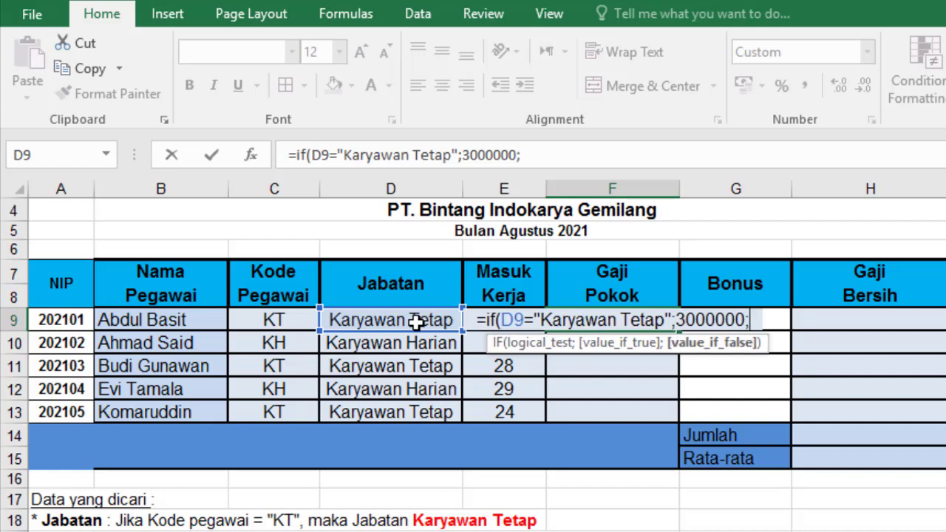
text(200000)
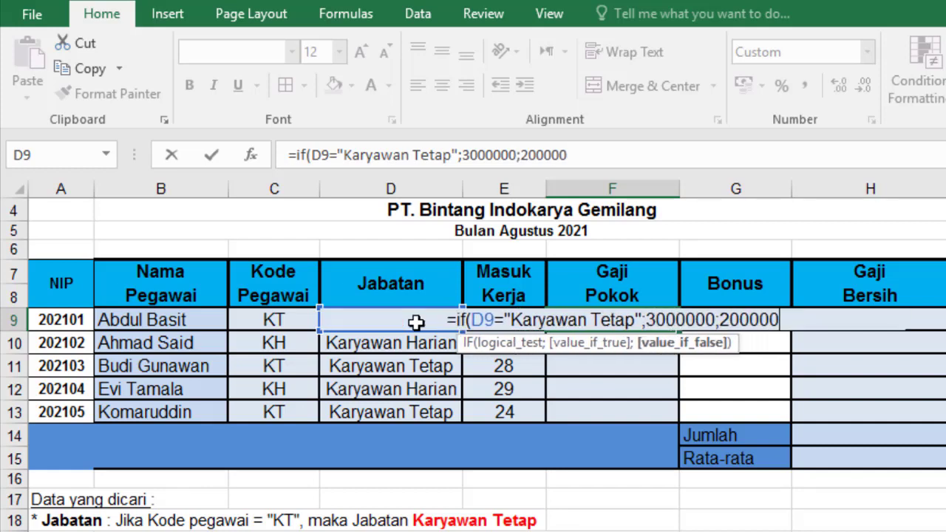
text(0)
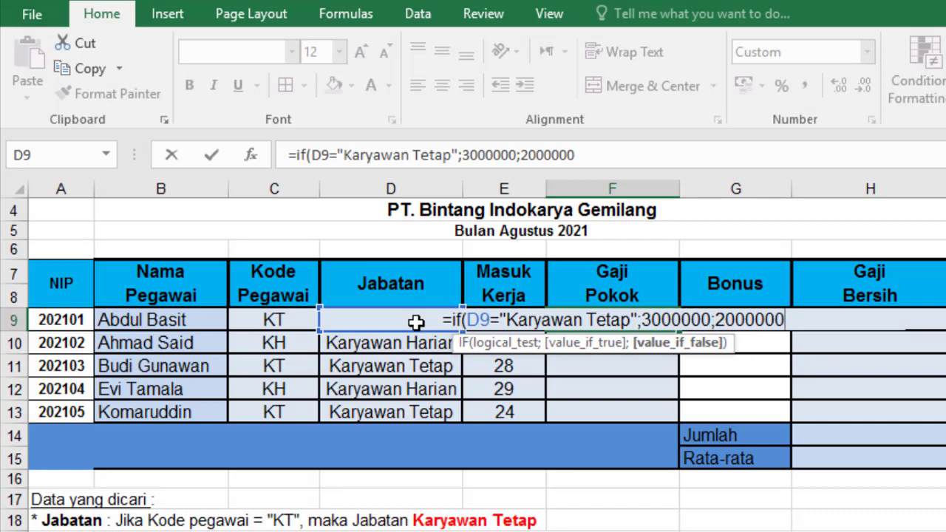
text())
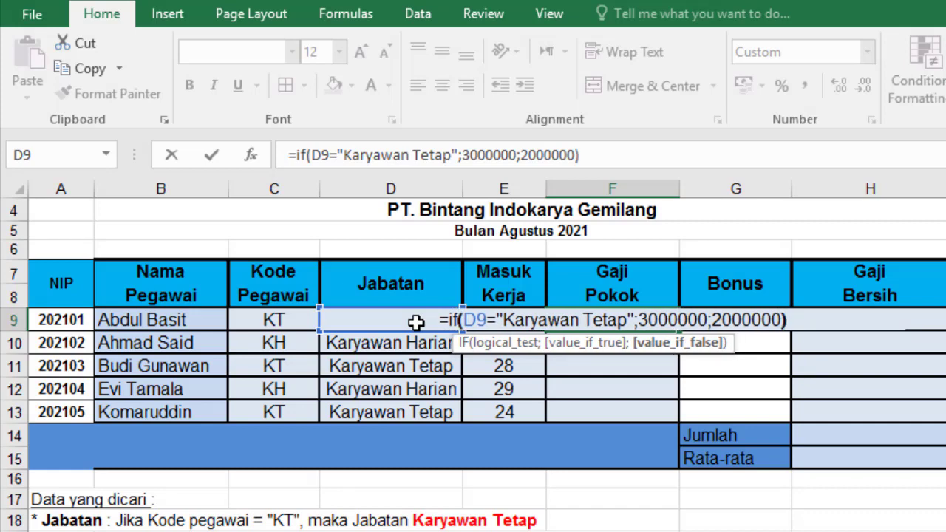
key(Return)
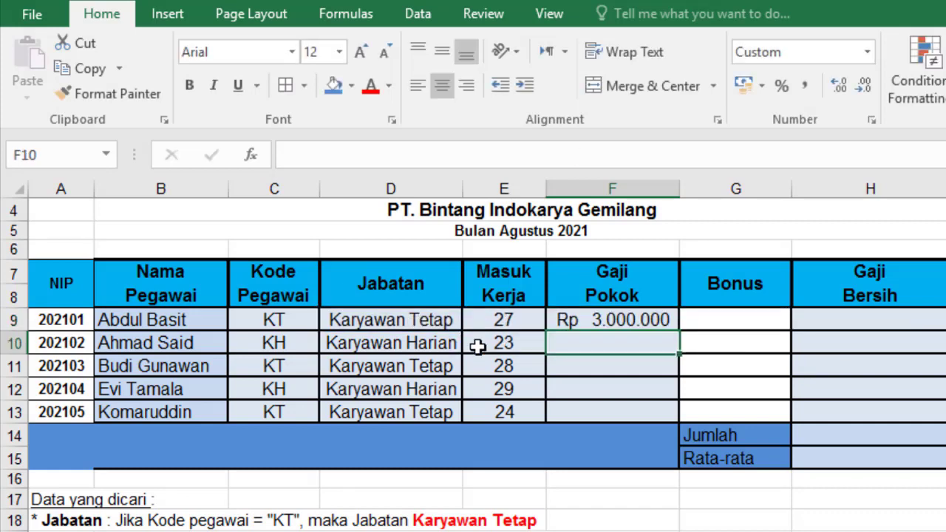
Step: Copy the Gaji Pokok formula from F9 down to F13 and check the copied formula in F10
click(656, 318)
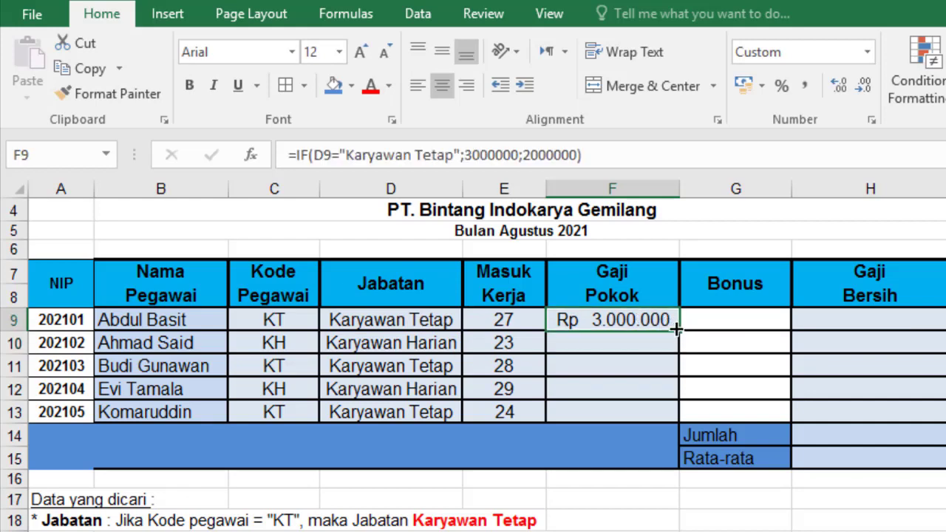
drag(675, 329, 667, 416)
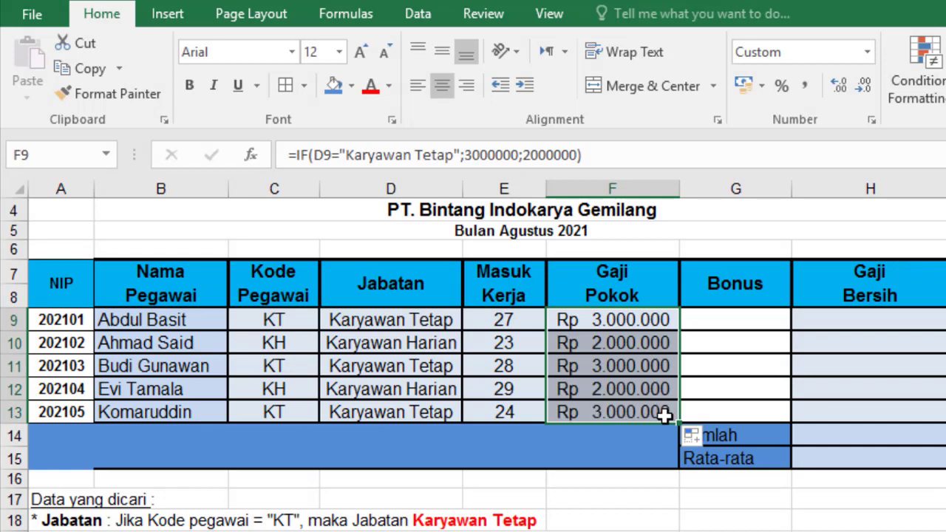
click(648, 343)
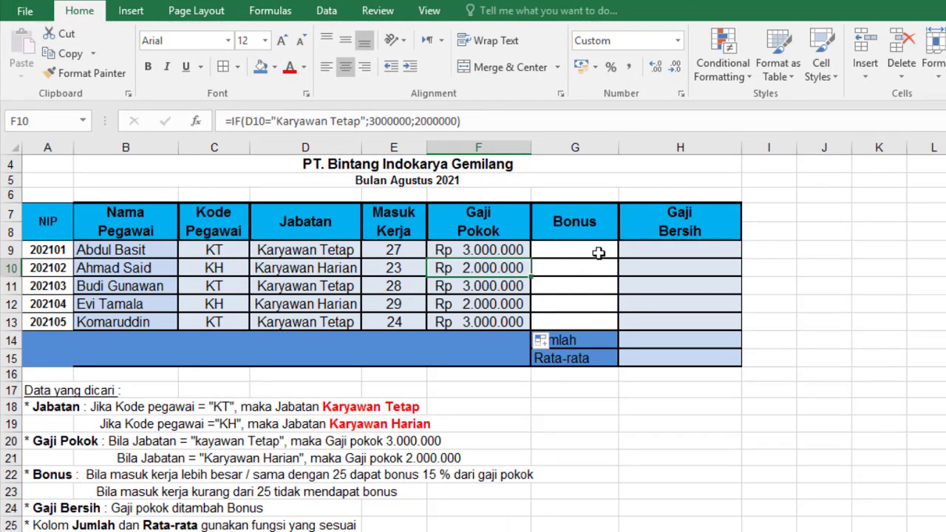
Step: Compare the Bonus rule in row 22 with the Bonus and Gaji Pokok cells in row 9
click(599, 252)
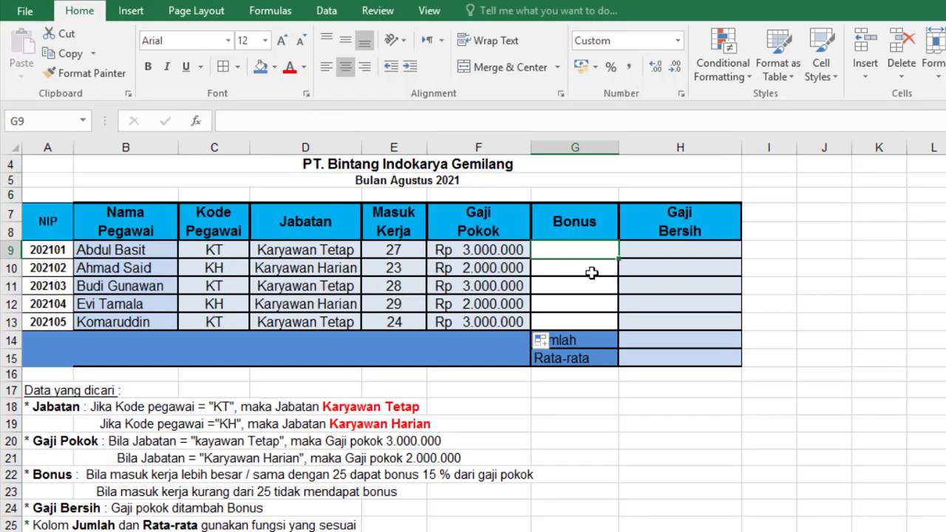
click(593, 273)
click(593, 253)
click(433, 477)
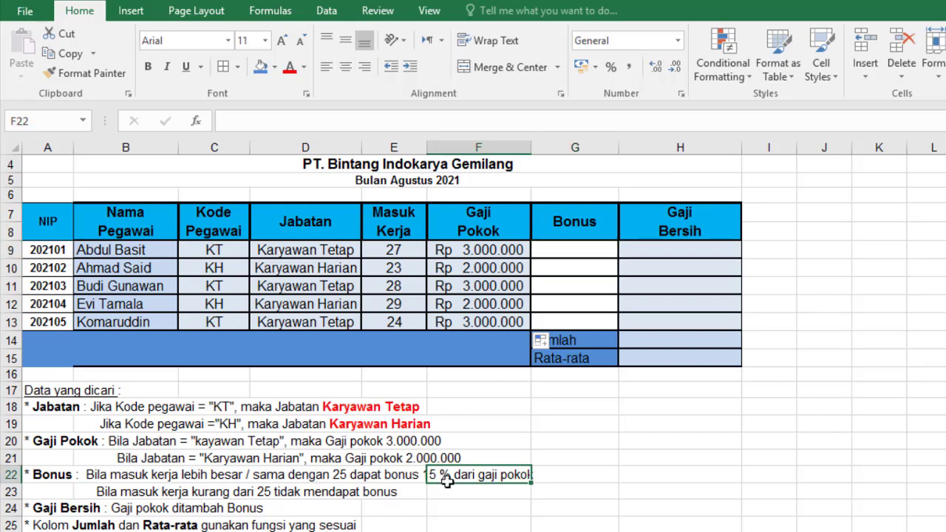
click(504, 252)
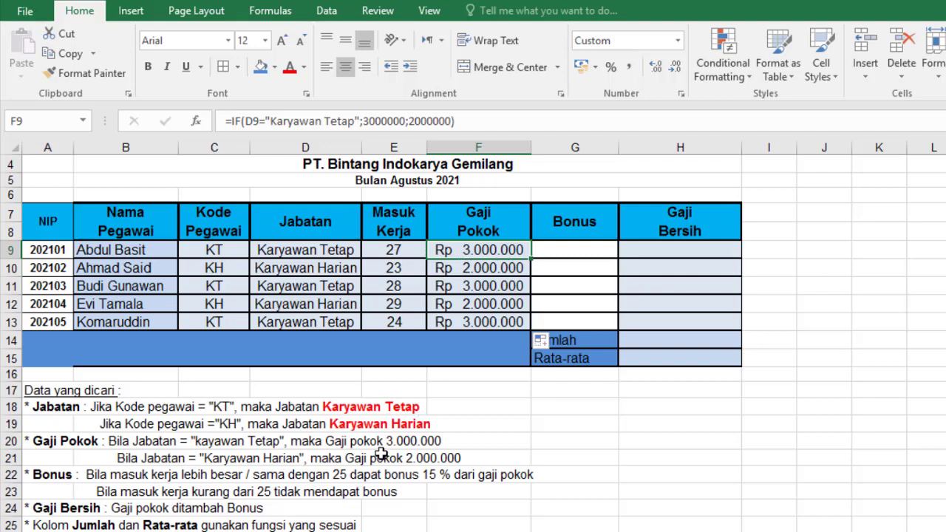
Step: Start an IF formula in Bonus cell G9 that tests whether Masuk Kerja cell E9 is at least 25
click(565, 250)
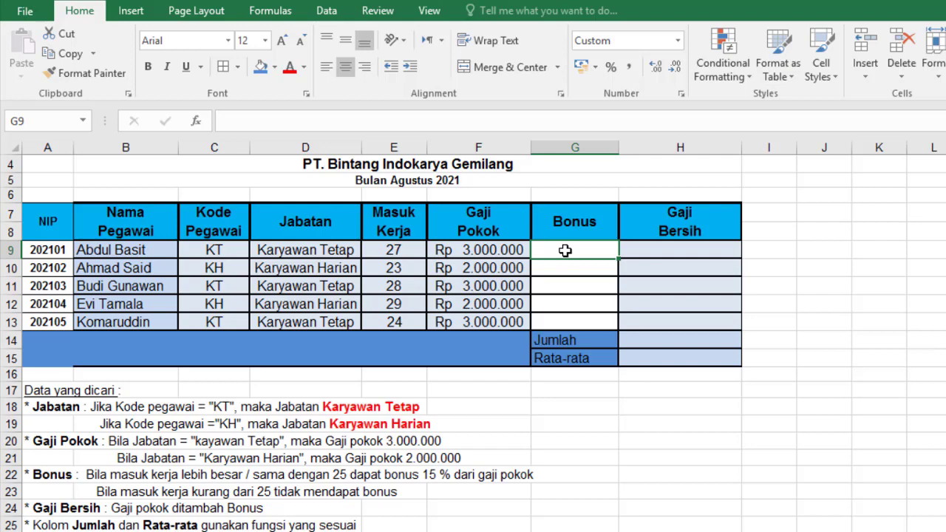
text(if)
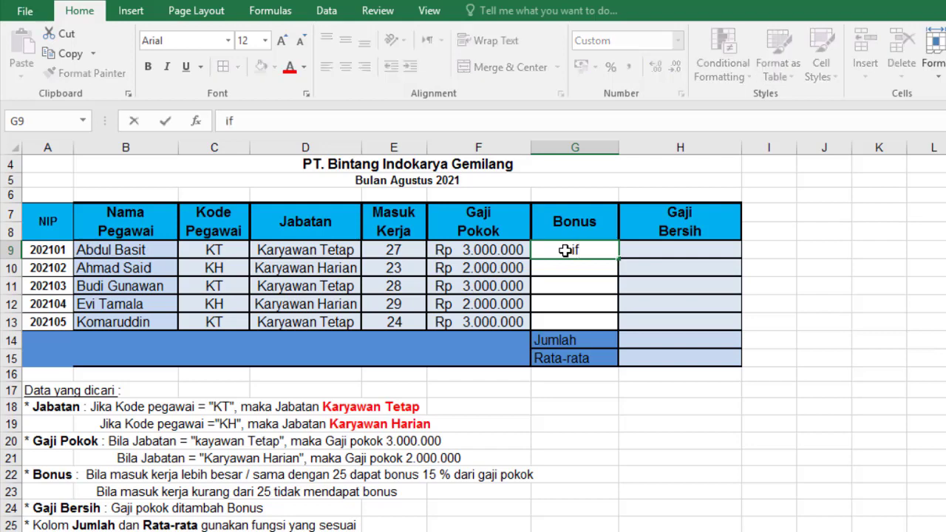
key(BackSpace)
key(BackSpace)
text(=)
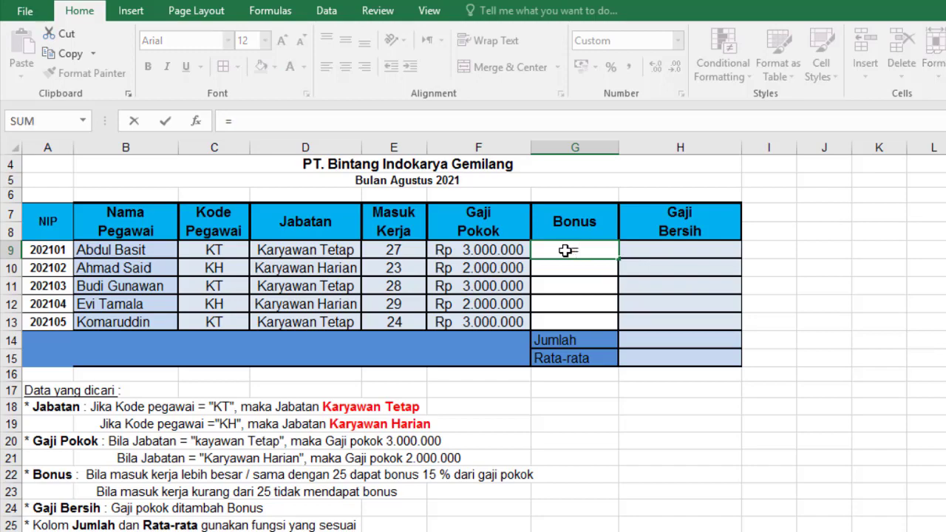
text(if()
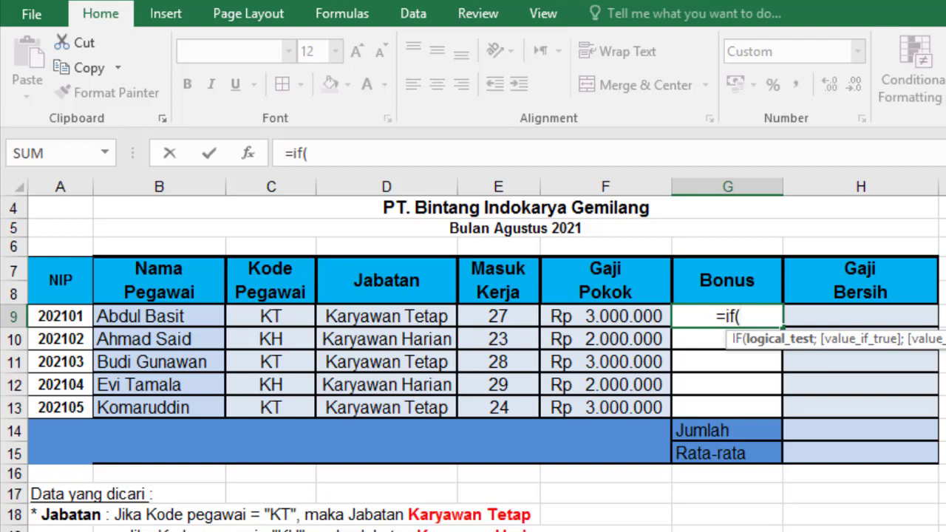
click(508, 317)
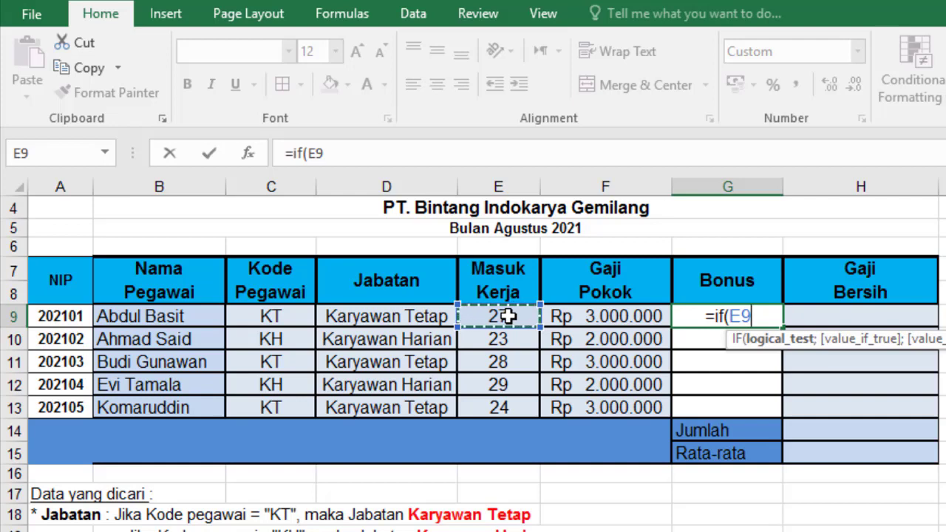
text(>=)
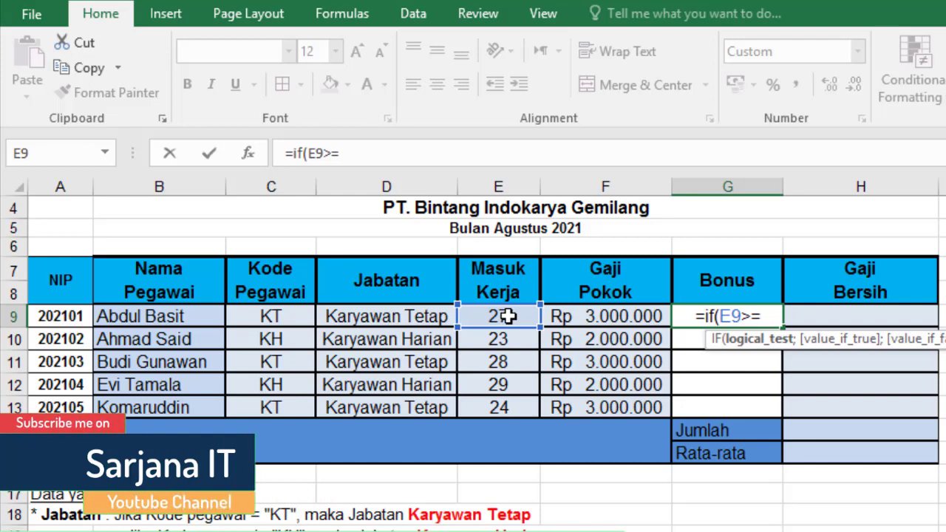
text(25)
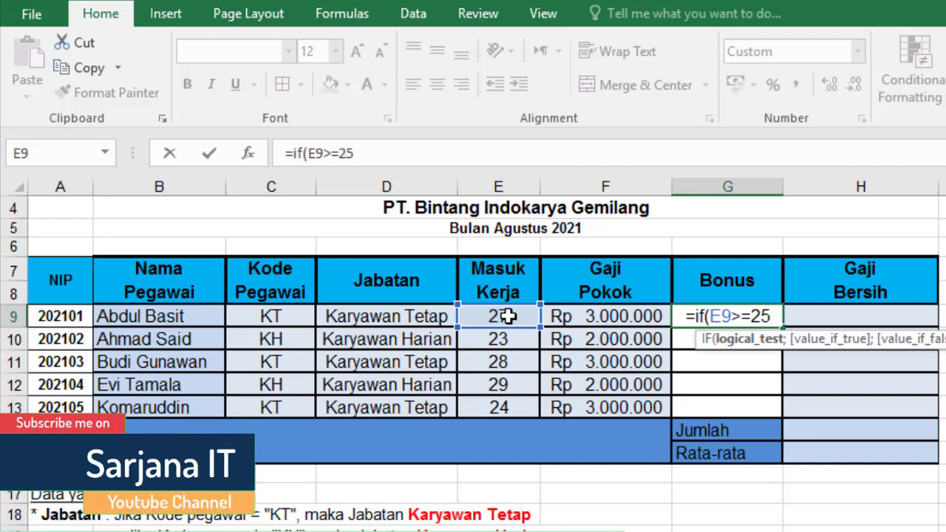
text(;)
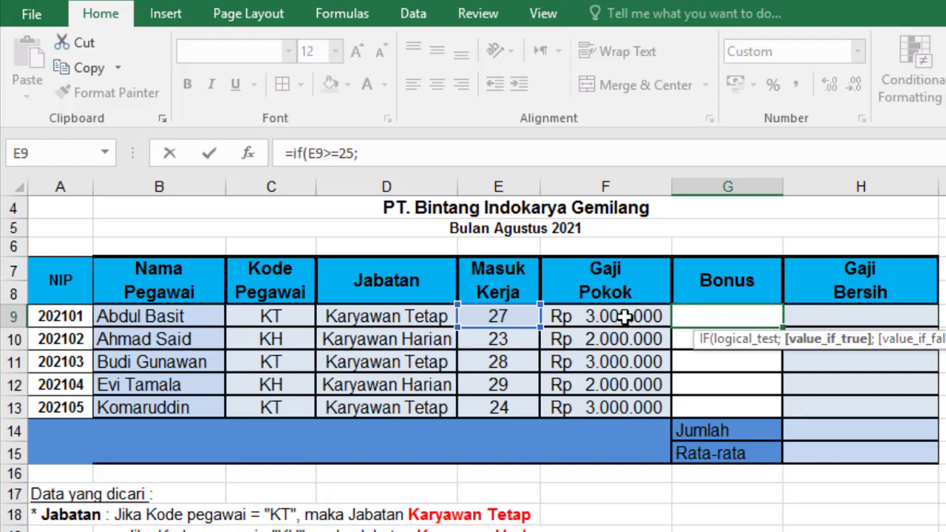
Step: Complete the G9 IF formula with F9*15% as its value when true and copy it down to G13
click(625, 316)
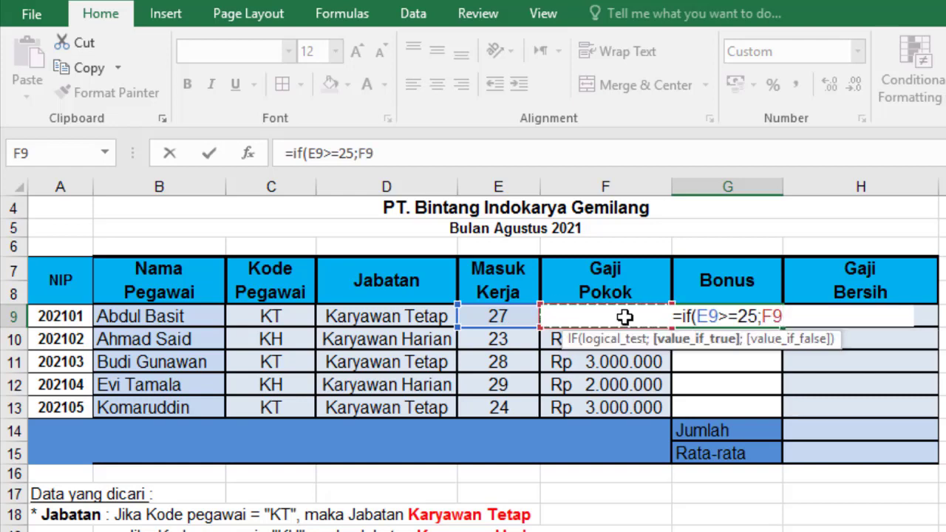
text(*)
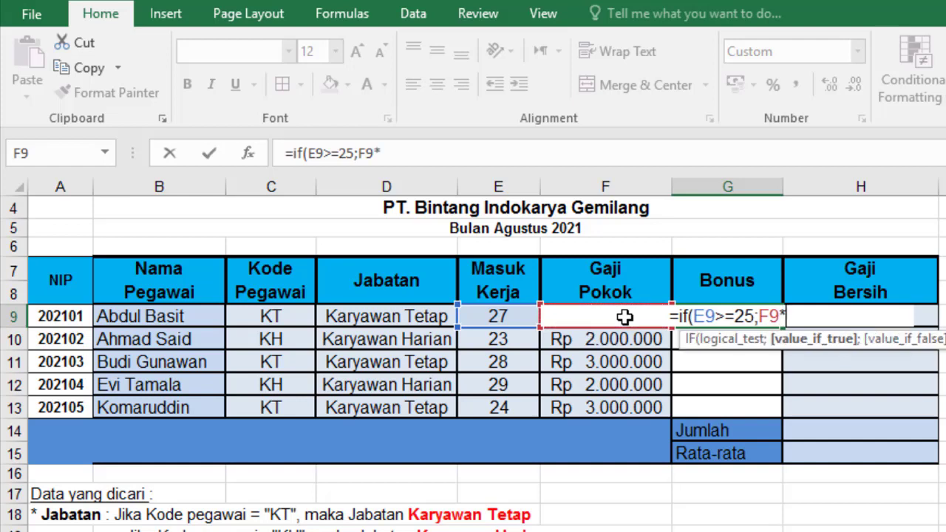
text(15)
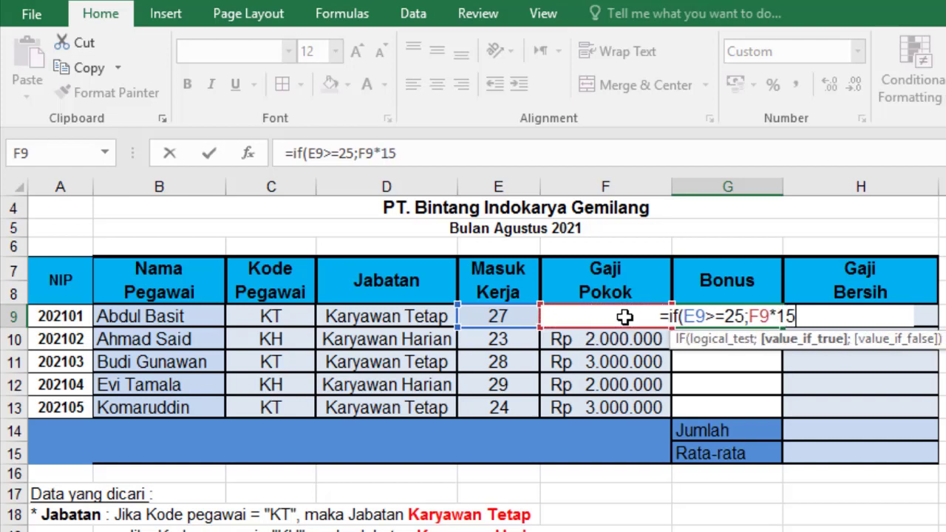
text(%)
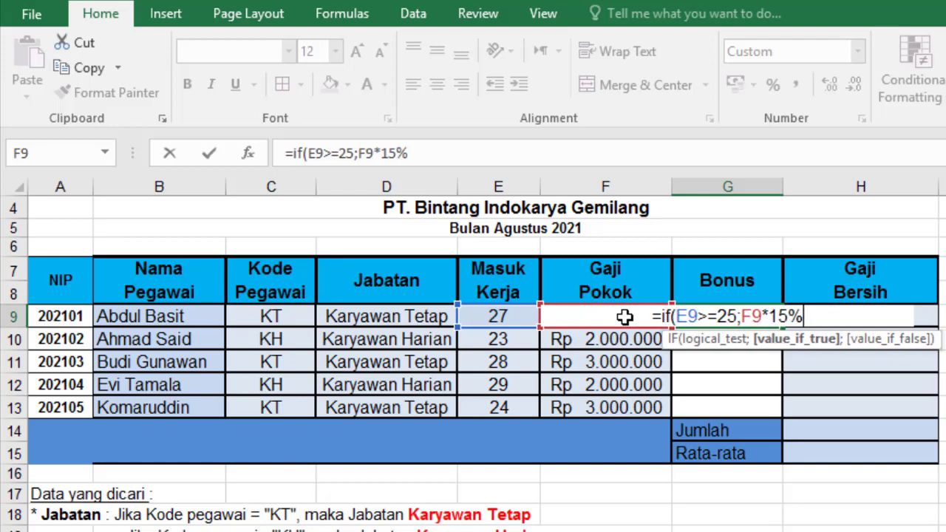
text())
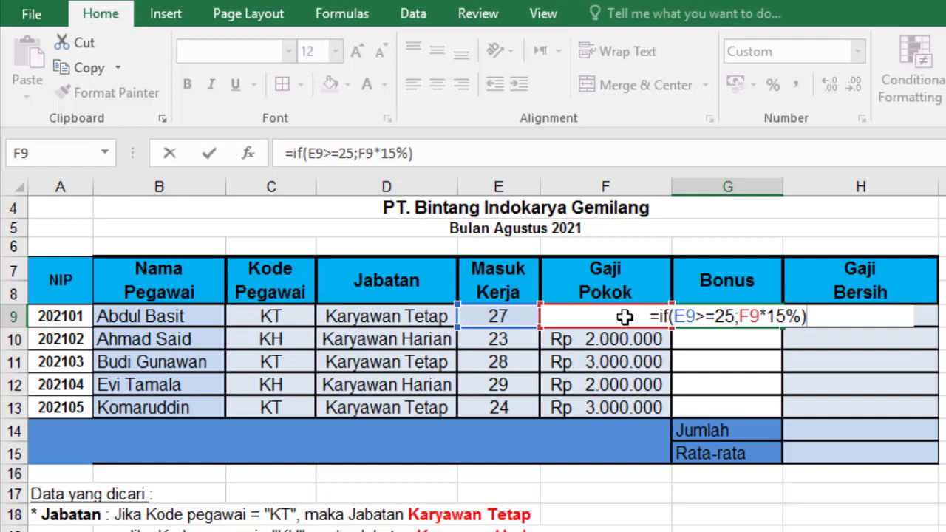
key(Return)
click(728, 316)
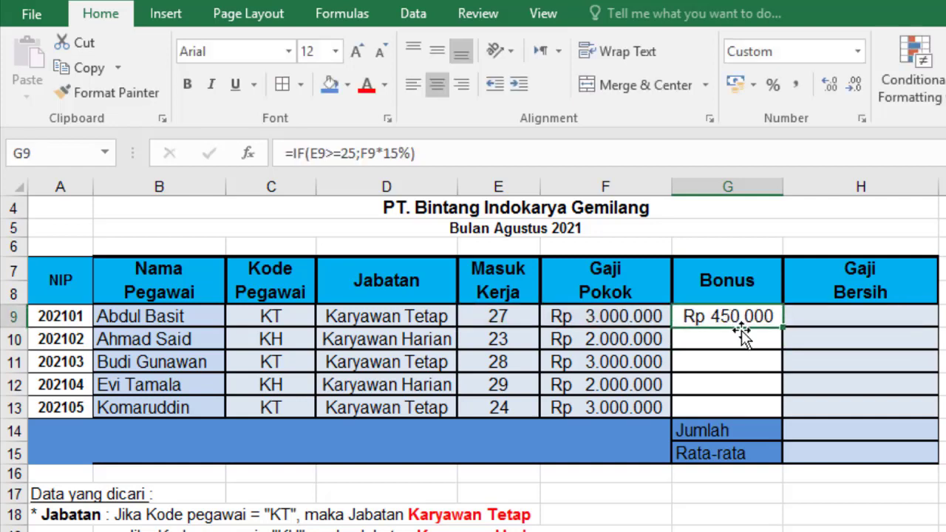
drag(782, 331, 777, 415)
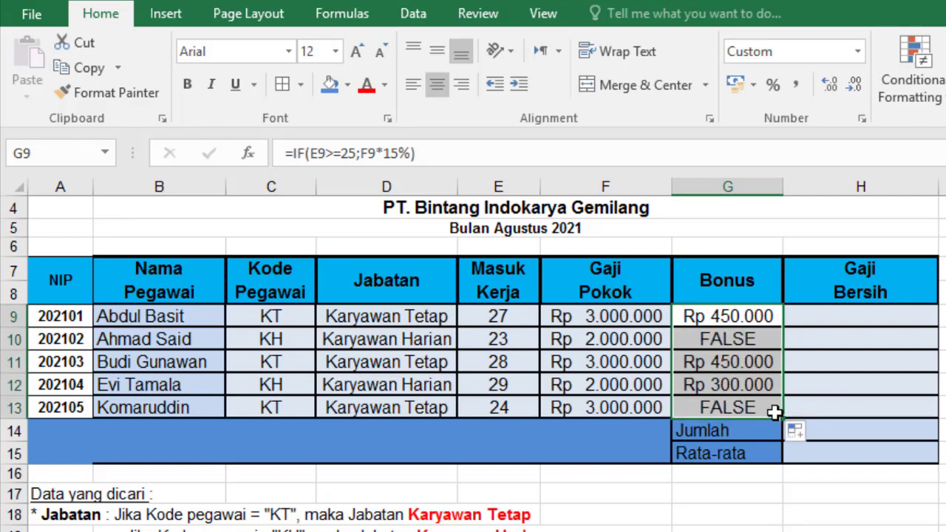
Step: Compare the Bonus formulas in G9 and G10 with the Masuk Kerja value in E10
click(747, 339)
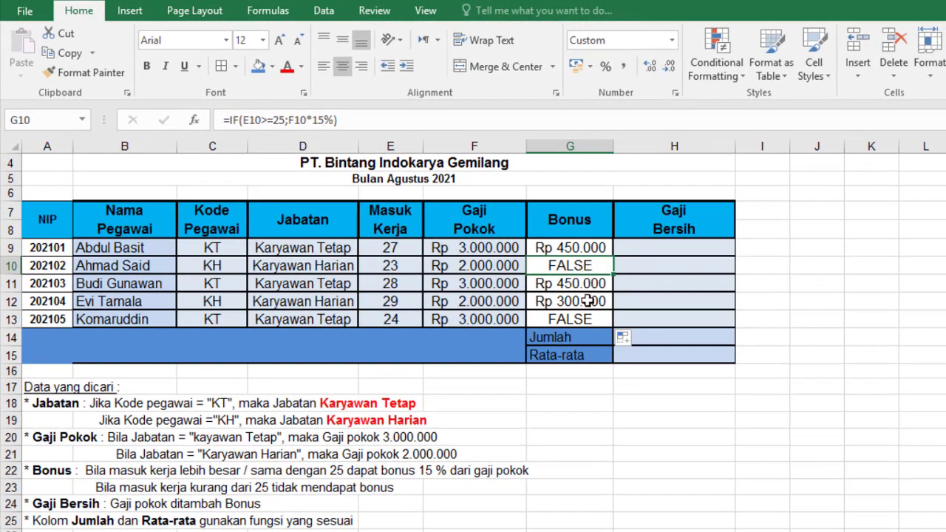
click(587, 249)
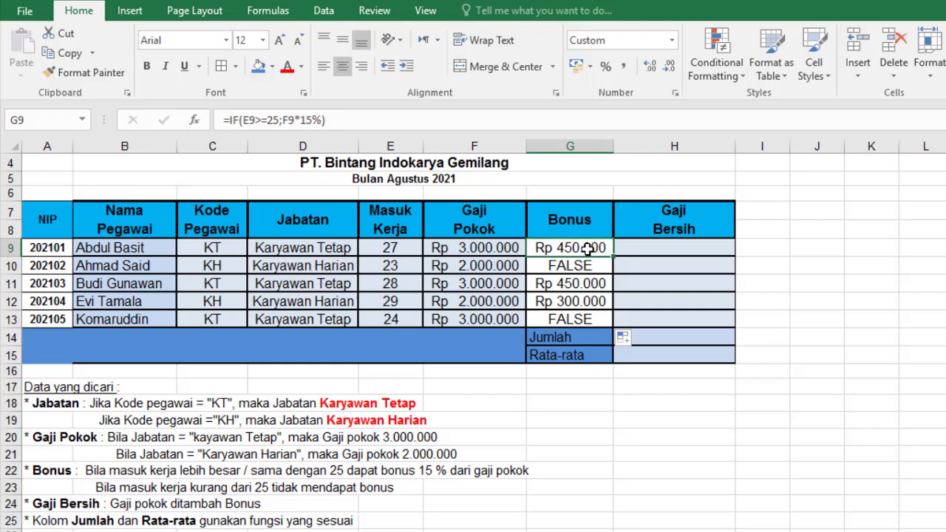
click(589, 266)
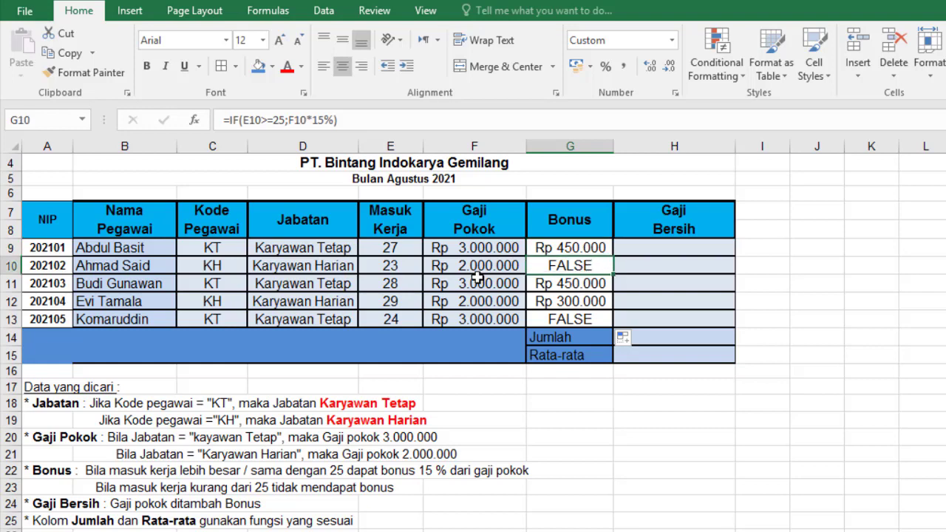
click(392, 265)
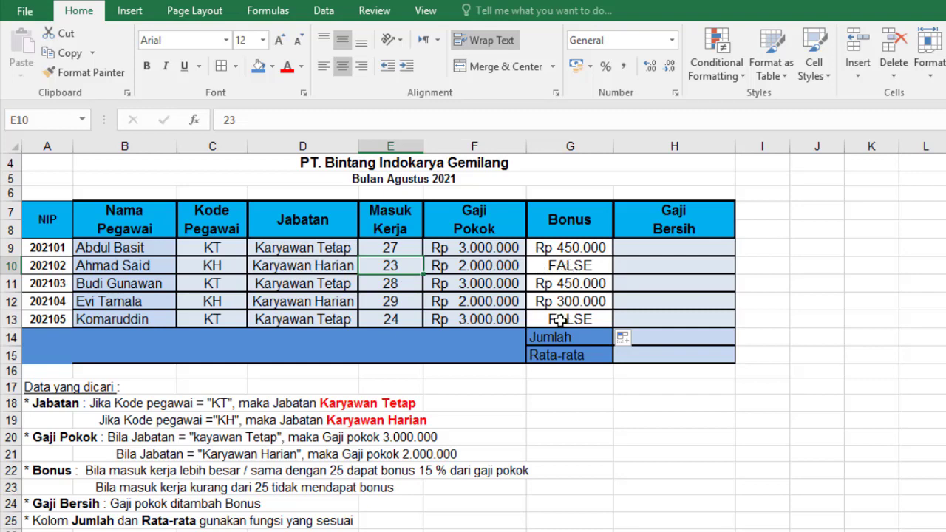
click(582, 250)
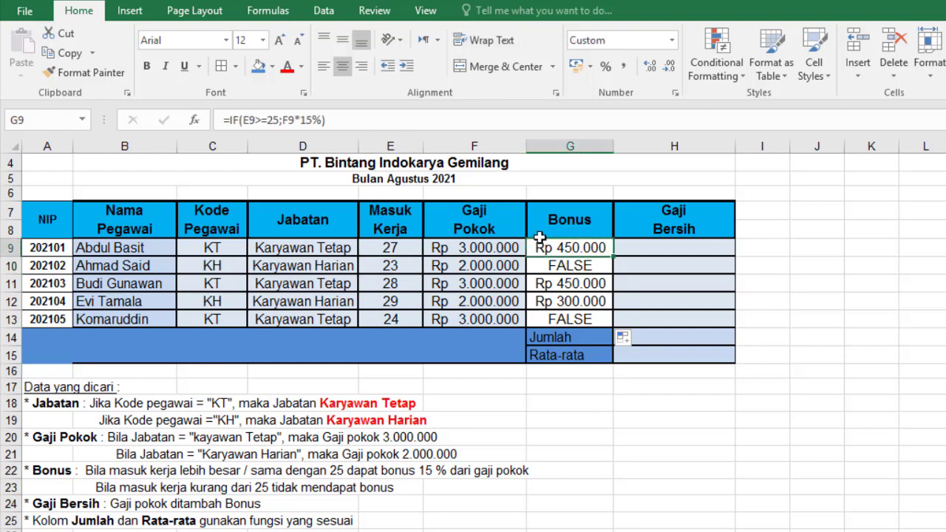
click(548, 268)
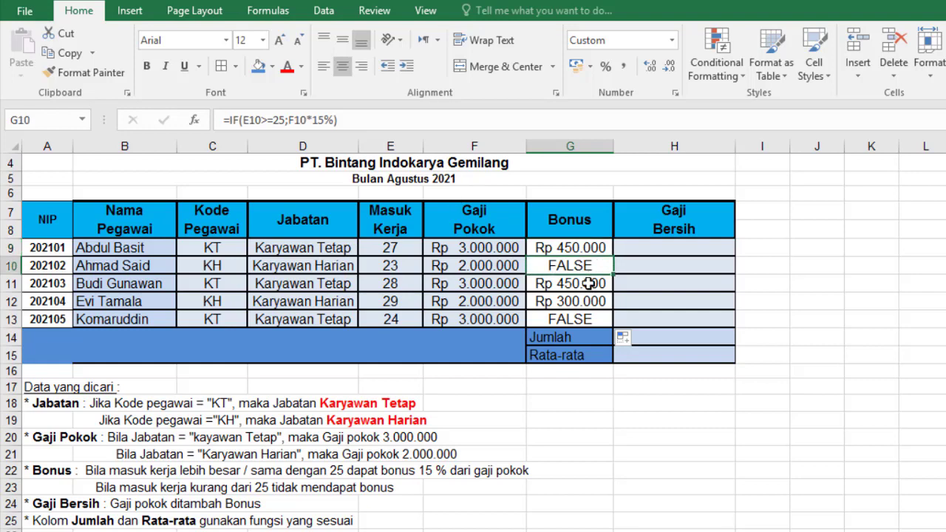
click(362, 121)
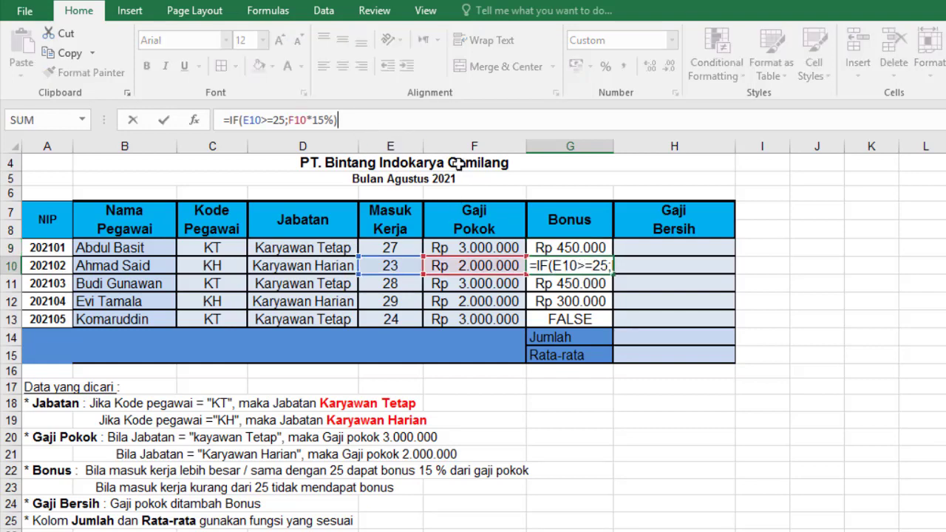
click(595, 247)
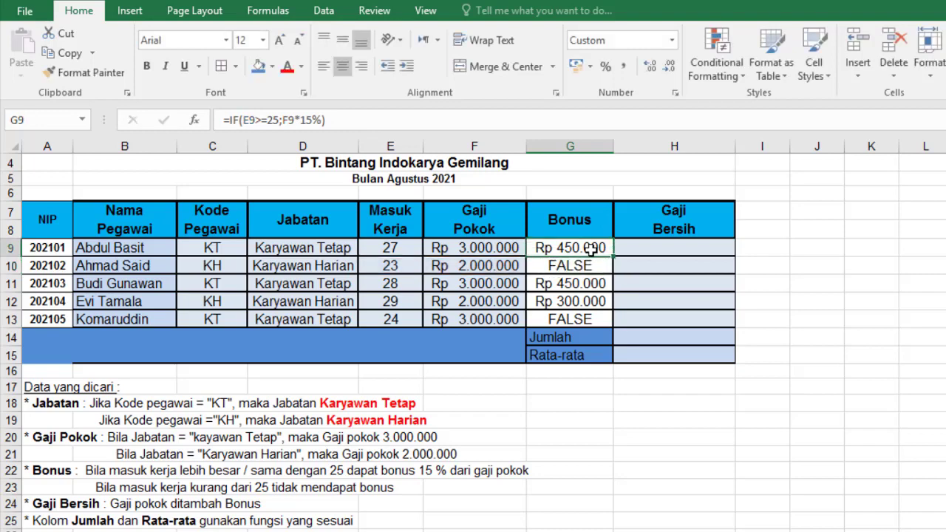
click(592, 268)
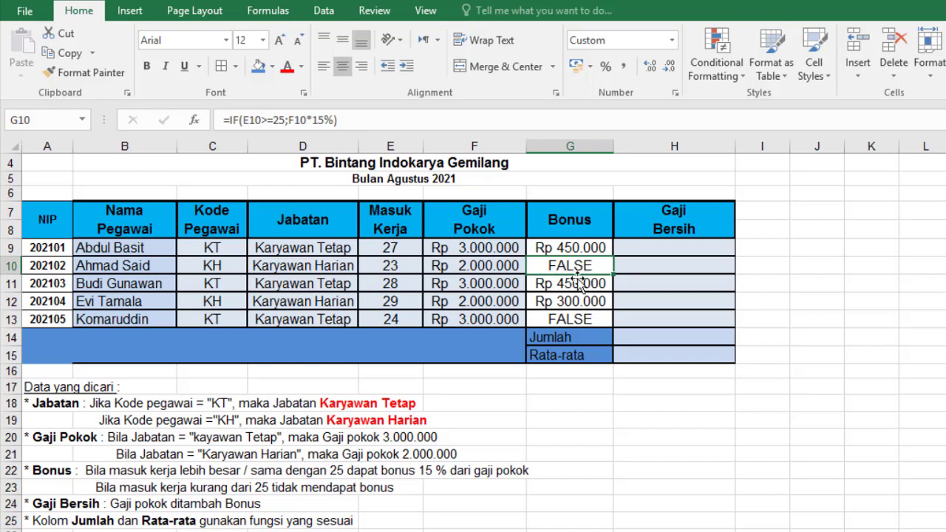
Step: Try to add a bare minus sign as the value when false in the G9 Bonus formula
click(573, 248)
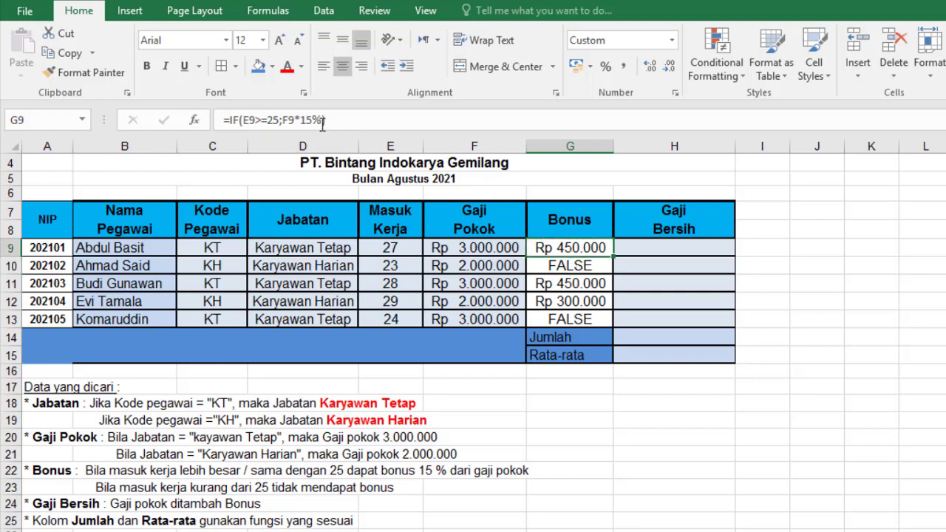
click(323, 119)
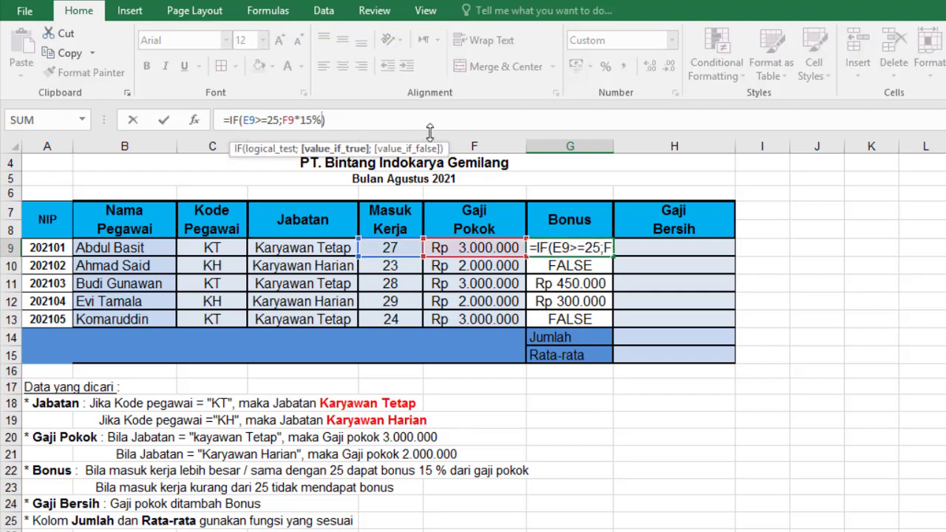
text(;)
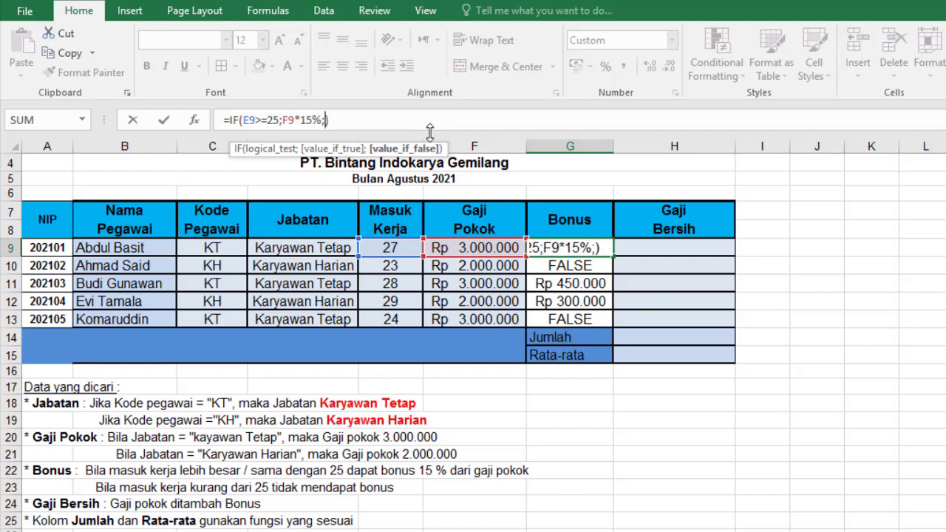
text(-)
key(Return)
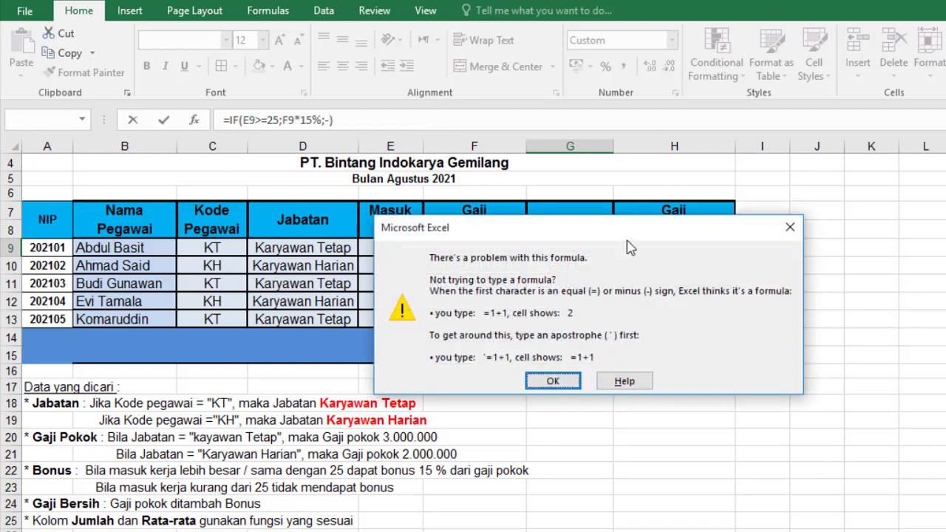
drag(637, 235, 938, 156)
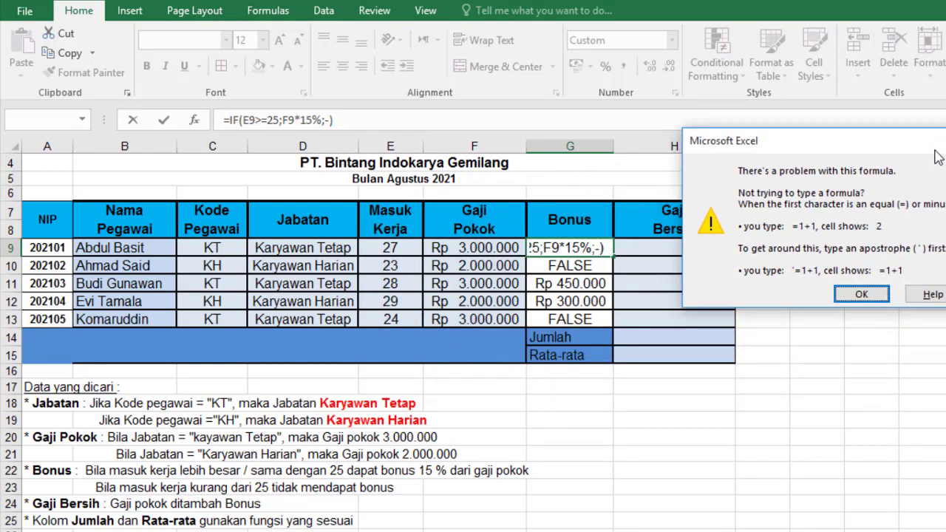
click(861, 294)
Step: Replace the minus sign with 0 as the G9 formula's value when false and copy the formula down to G13
key(BackSpace)
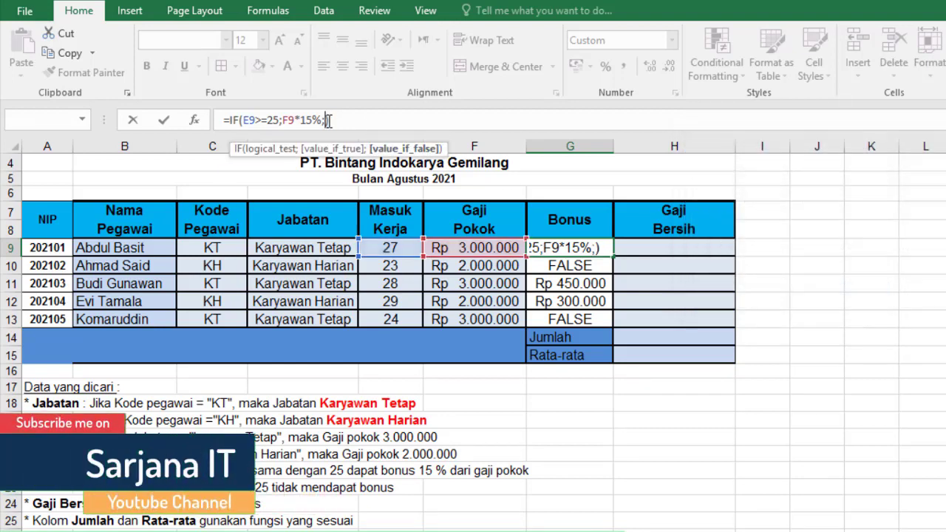
text(0)
key(Return)
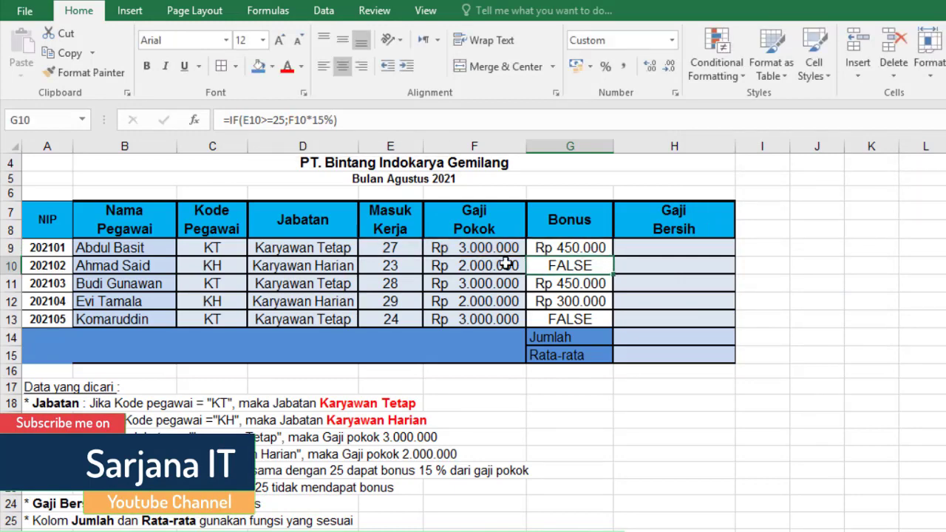
click(602, 249)
drag(612, 257, 606, 326)
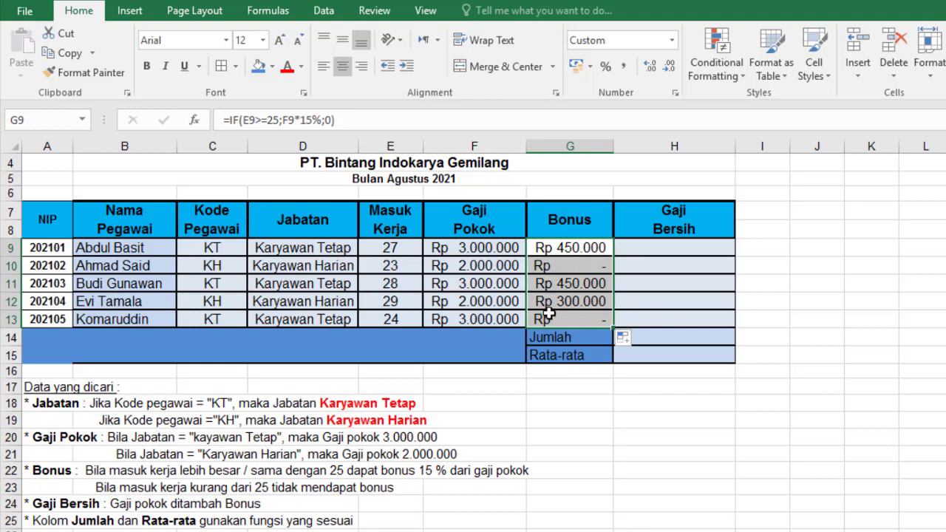
click(581, 265)
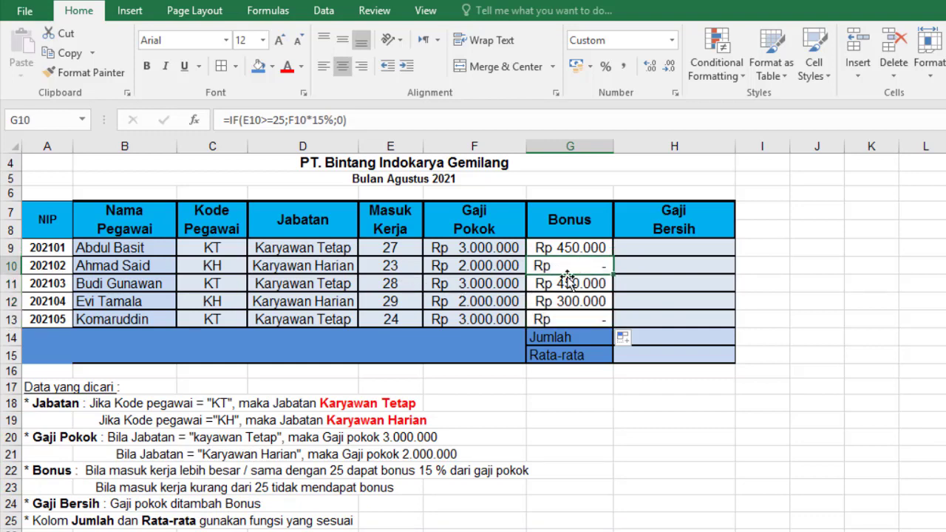
Step: Following the Gaji Bersih rule in row 24, enter a formula in H9 that adds Gaji Pokok F9 and Bonus G9
click(677, 247)
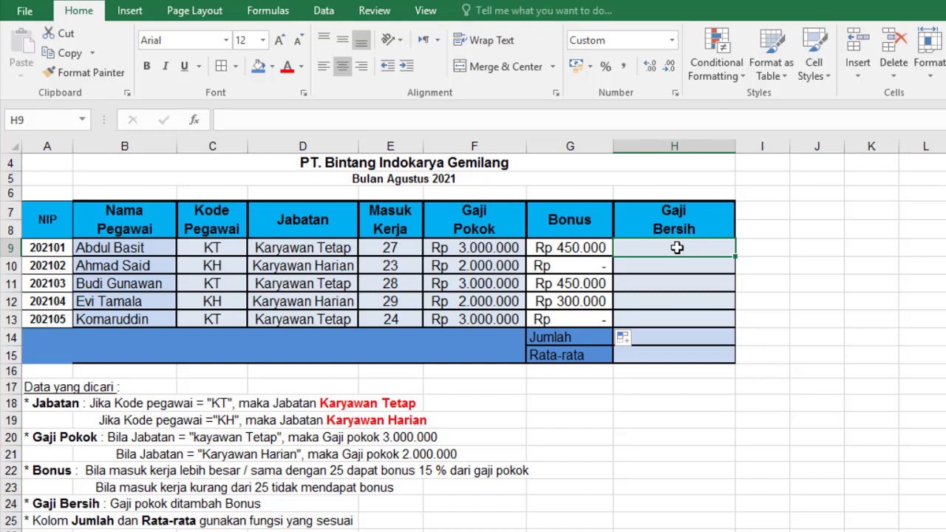
click(62, 509)
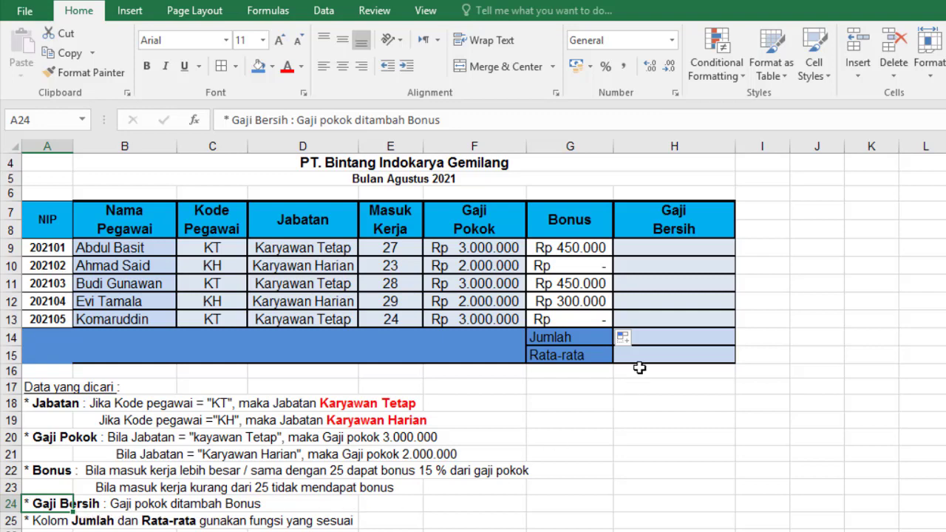
click(667, 253)
text(=)
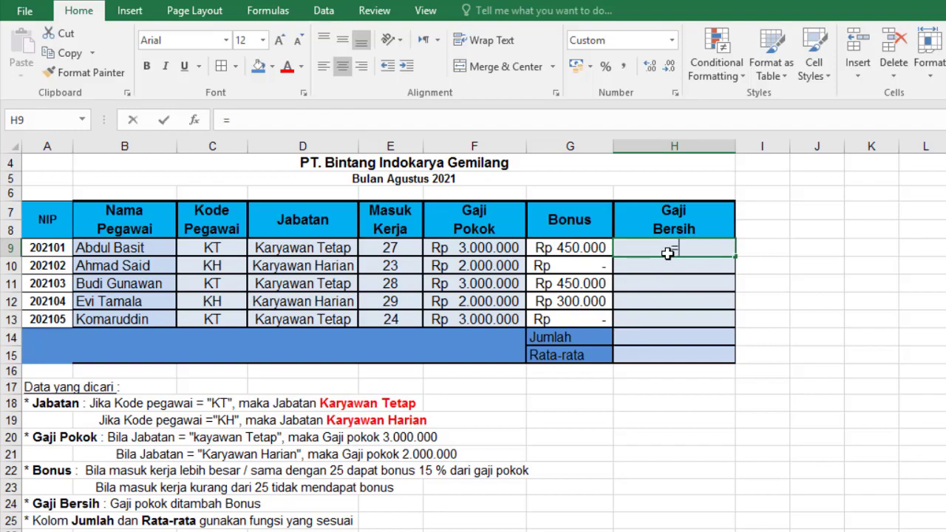
click(500, 248)
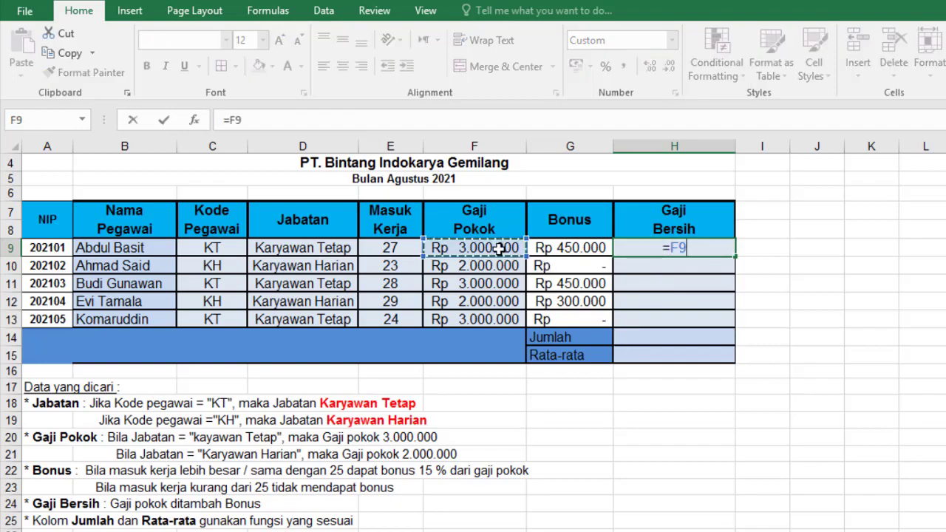
text(+)
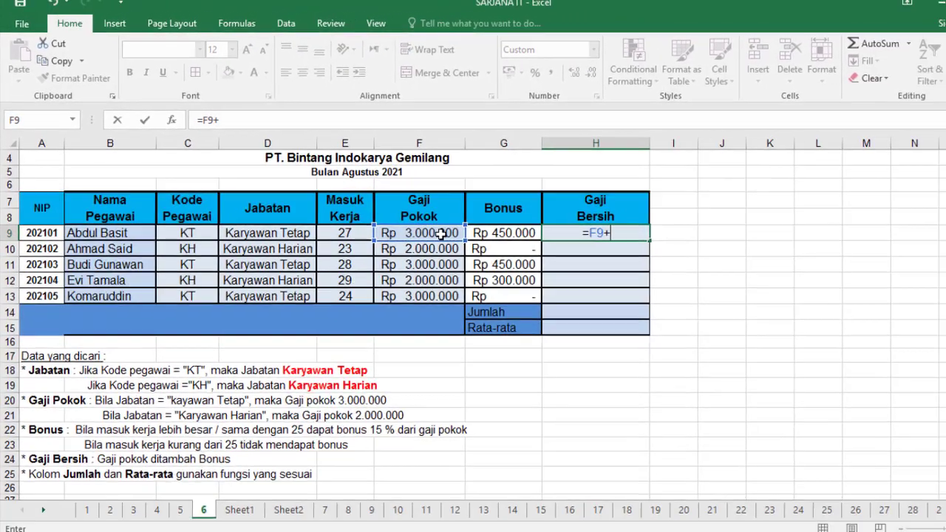
click(483, 232)
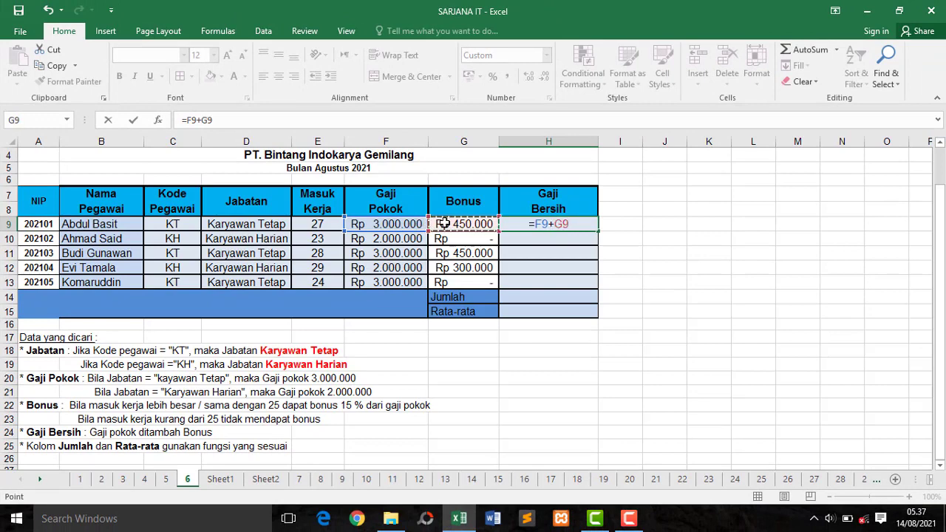
key(Return)
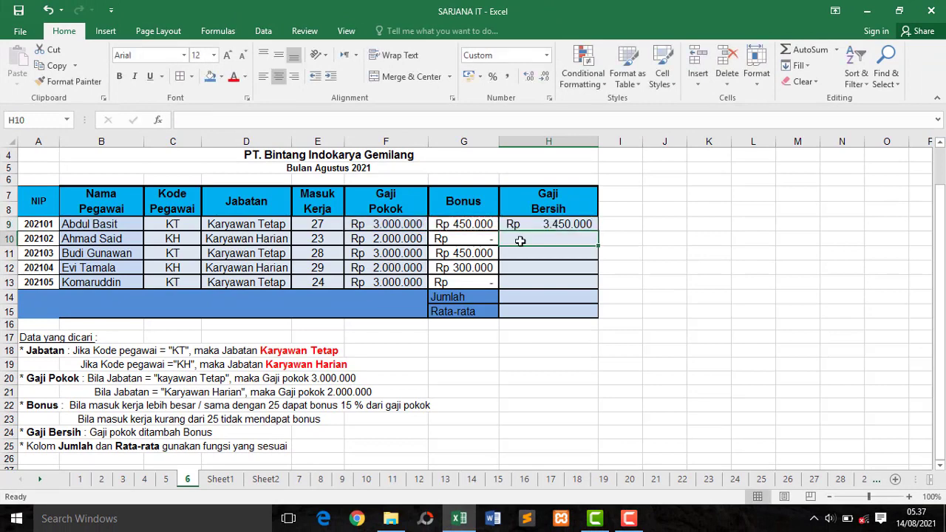
Step: Copy the Gaji Bersih formula from H9 down to H13 and select the Jumlah cell H14
click(538, 224)
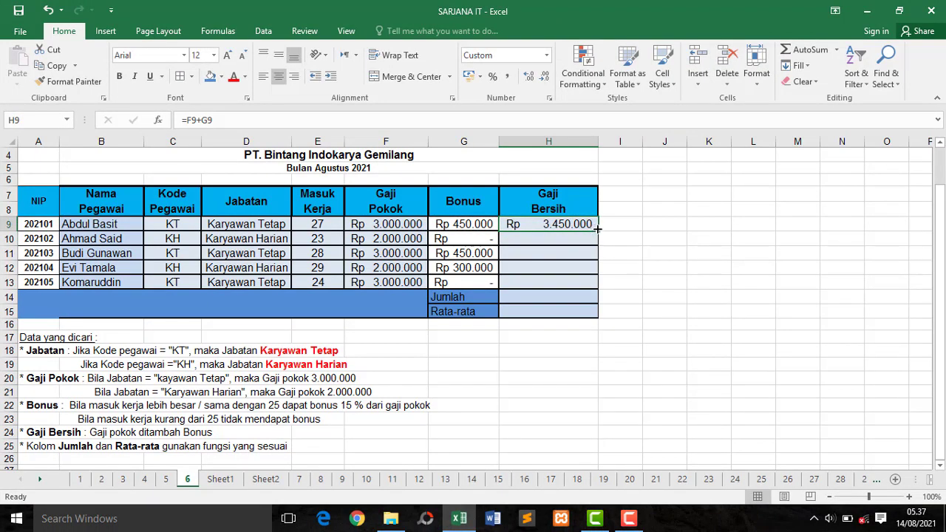
drag(597, 229, 591, 284)
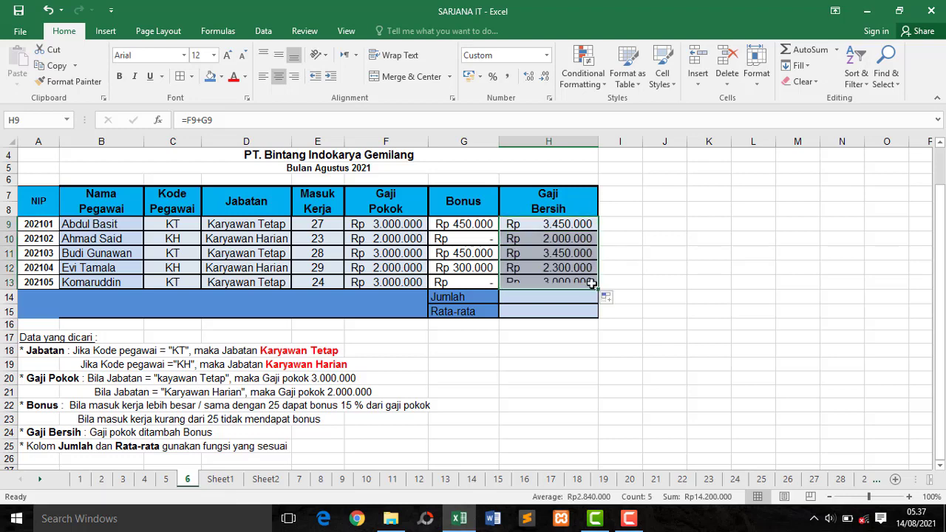
click(573, 300)
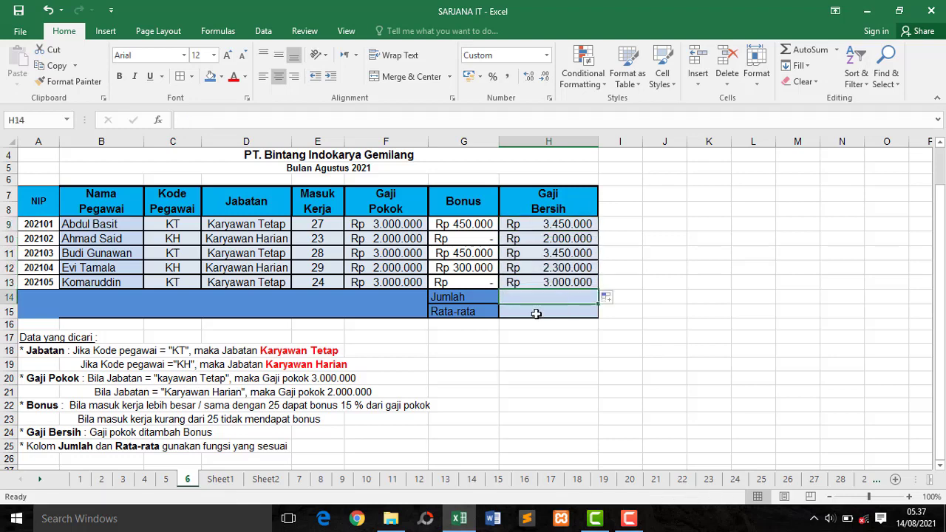
Step: Enter a SUM formula in the Jumlah cell H14 that totals the Gaji Bersih values in H9:H13
click(487, 299)
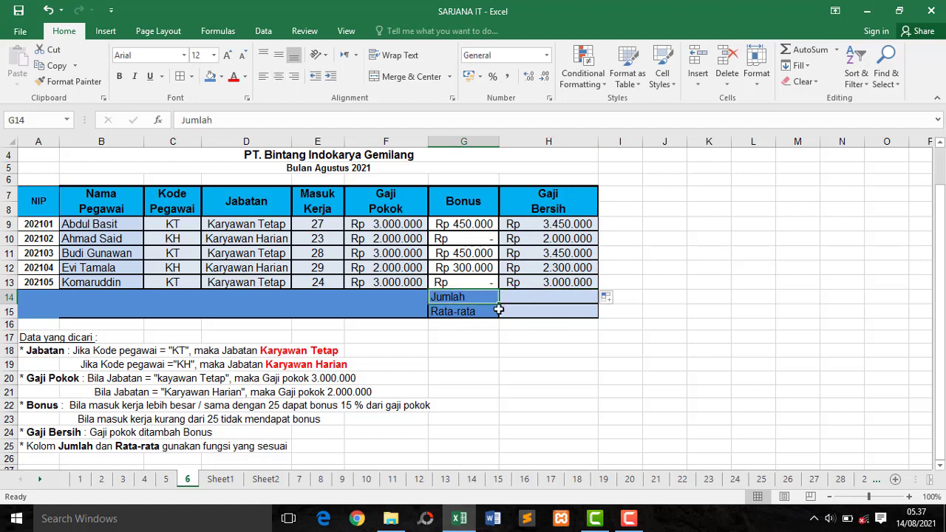
click(497, 310)
click(518, 296)
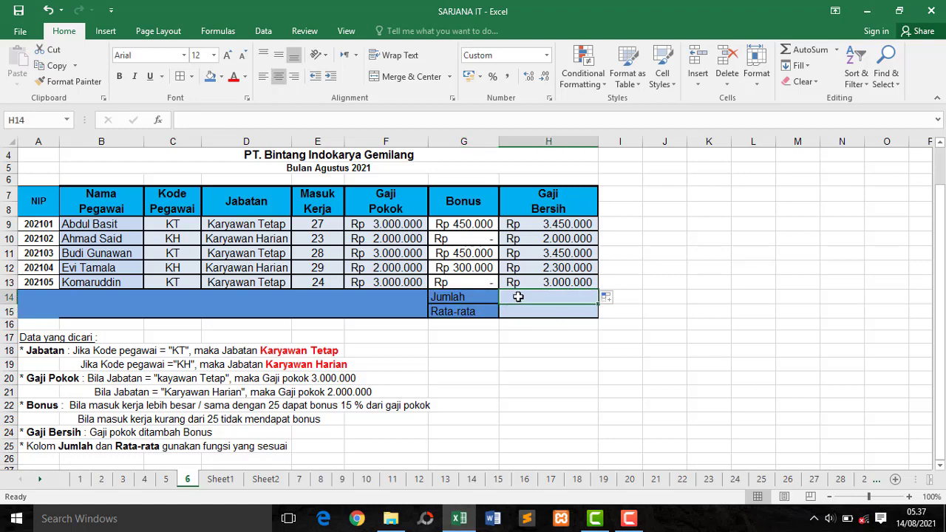
text(=)
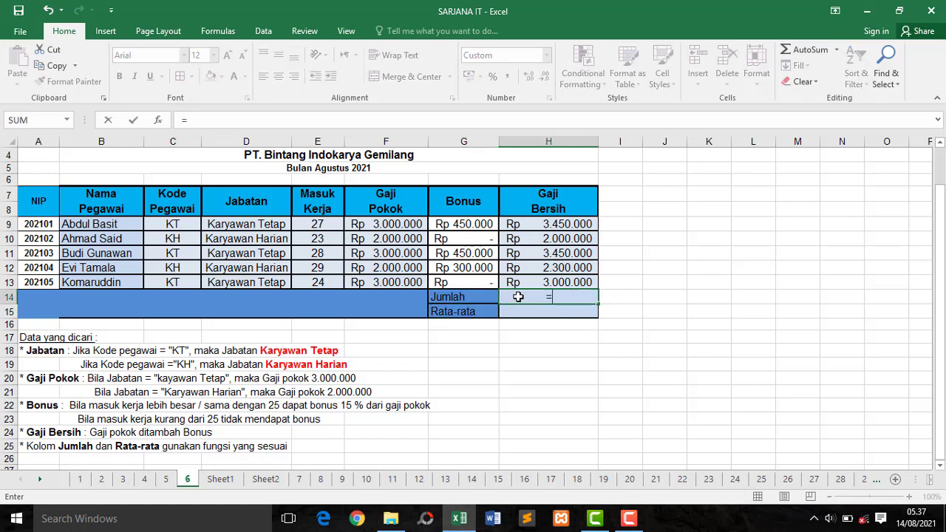
text(sum)
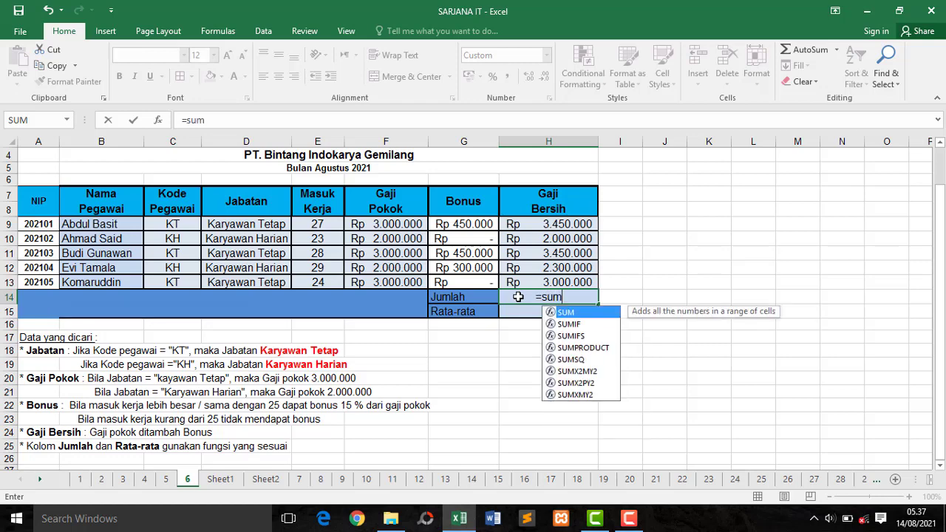
text(()
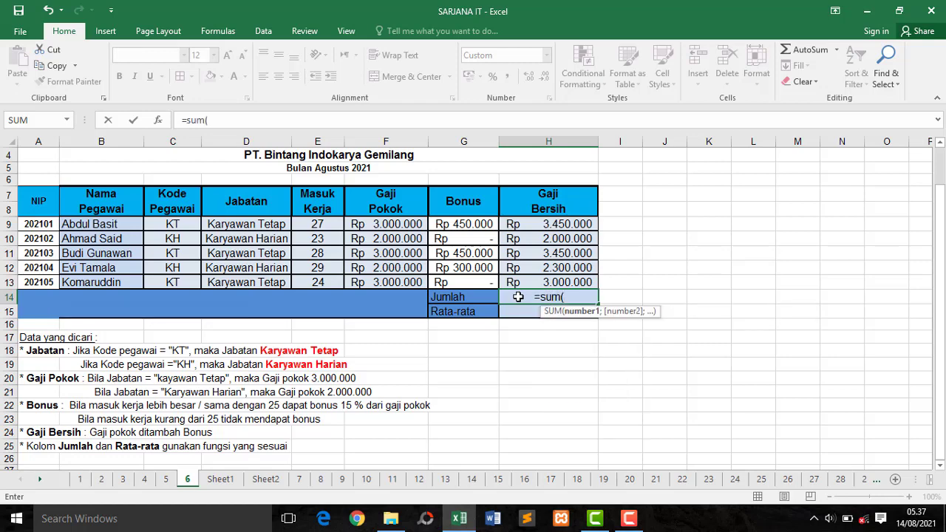
drag(559, 226, 564, 281)
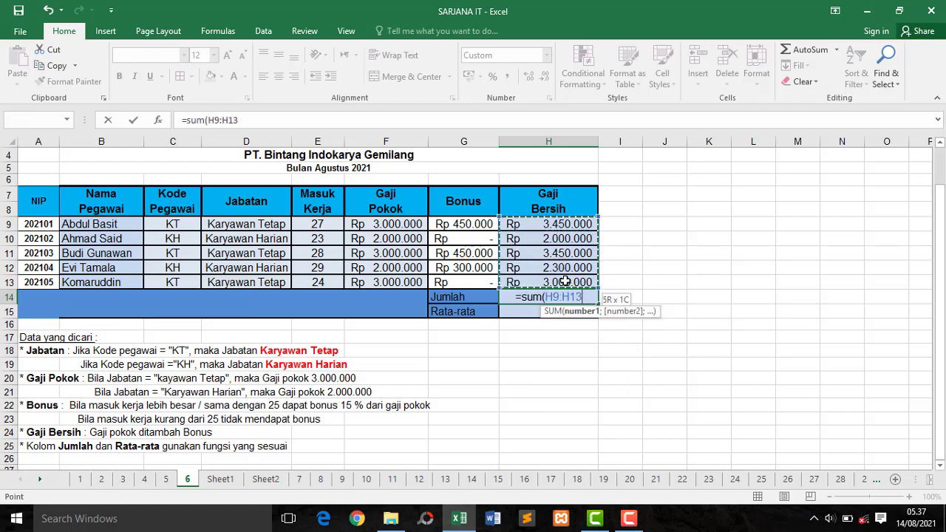
text())
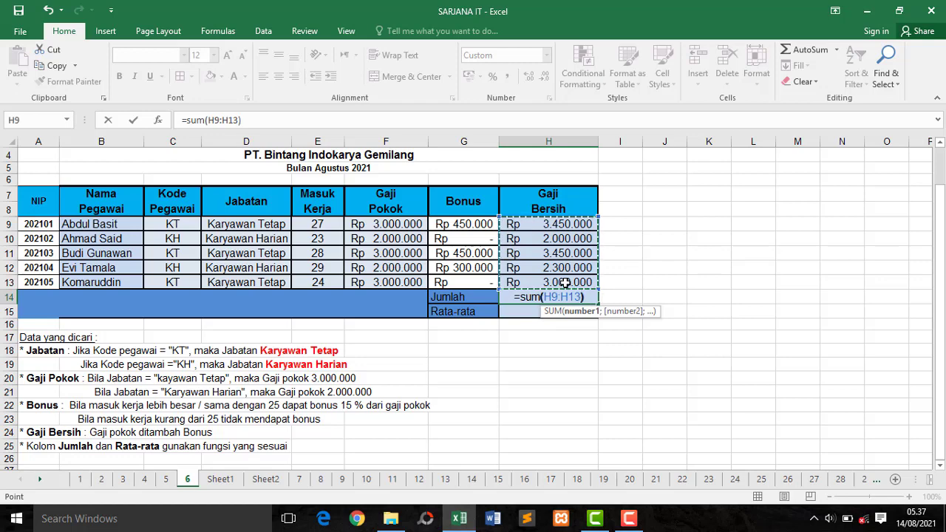
key(Return)
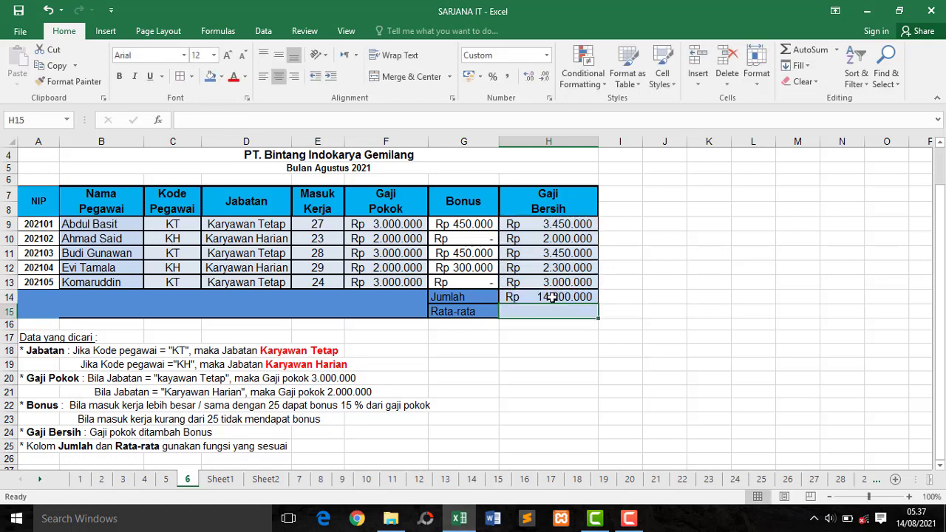
click(547, 297)
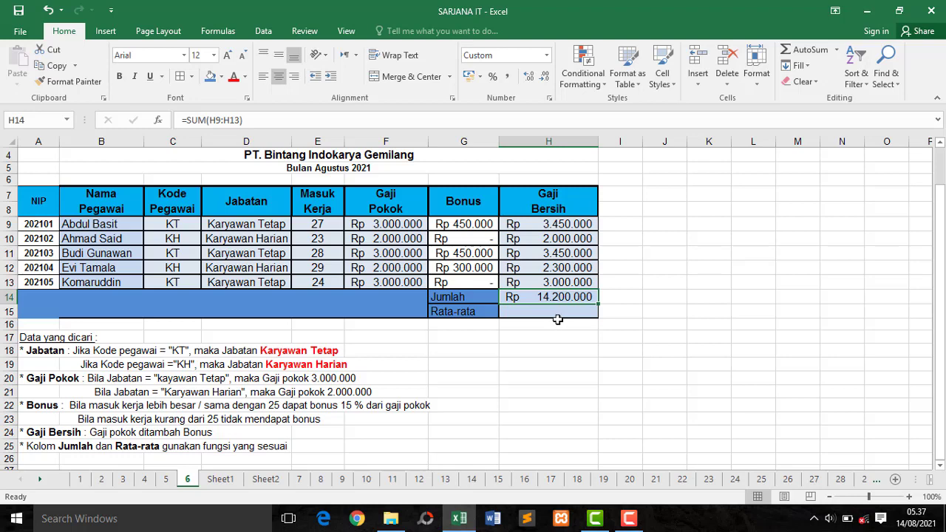
Step: Enter an AVERAGE formula in the Rata-rata cell H15 over the Gaji Bersih values in H9:H13
click(557, 312)
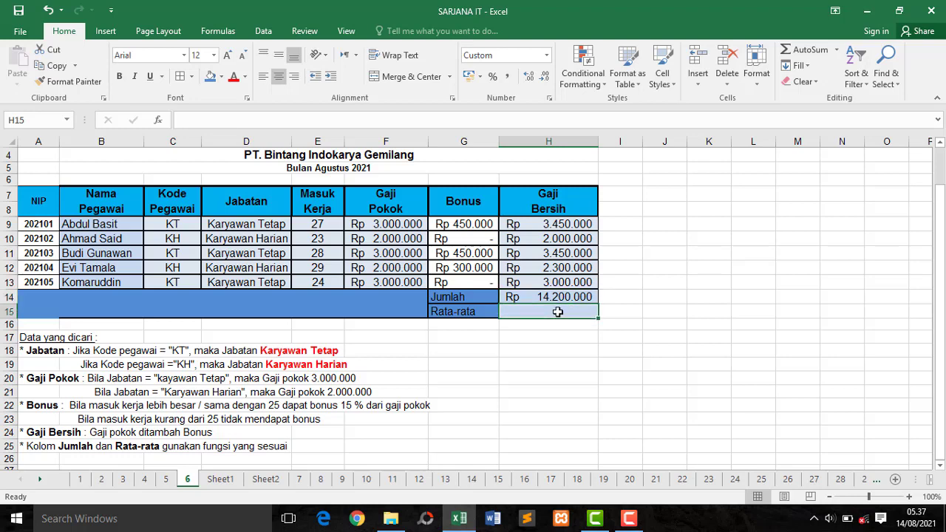
text(=av)
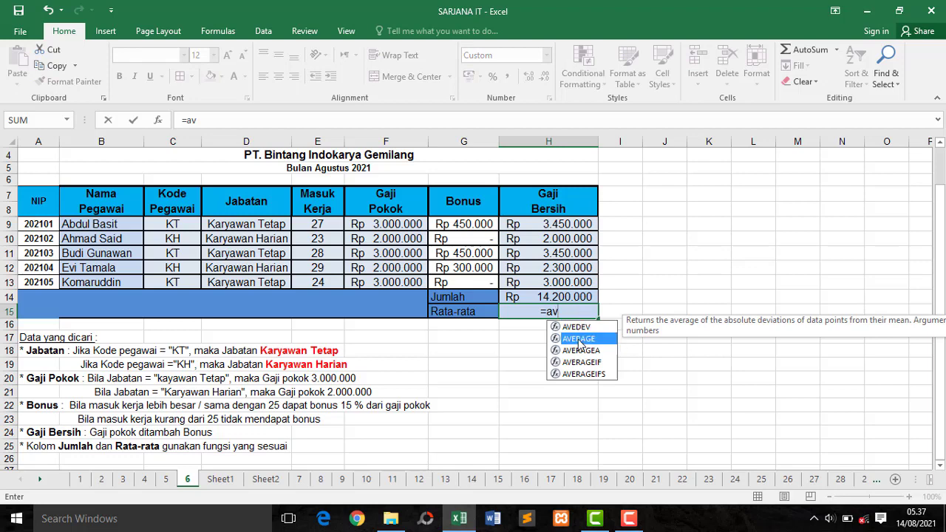
double_click(578, 339)
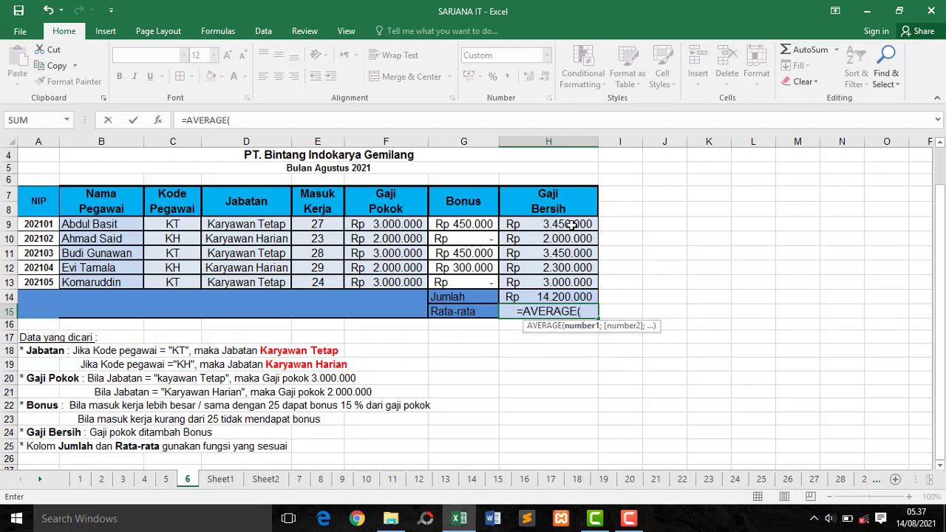
drag(572, 222, 571, 275)
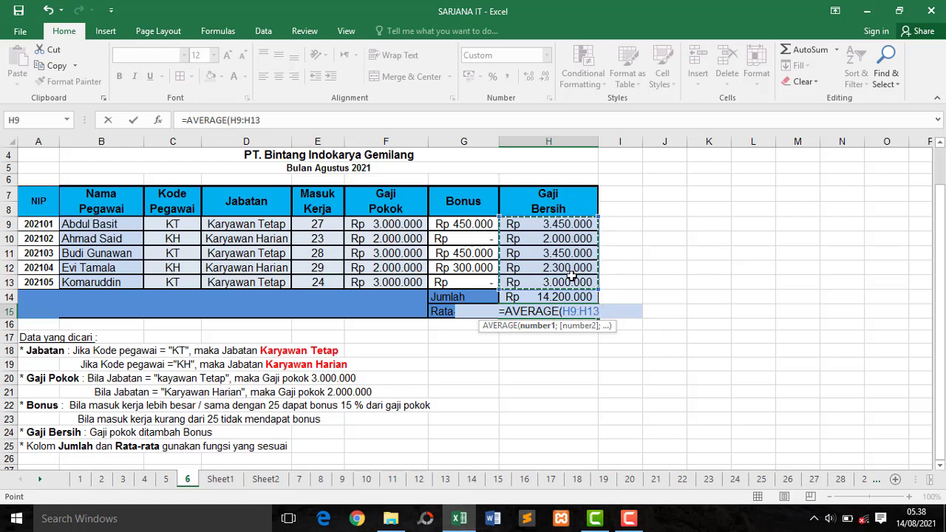
text())
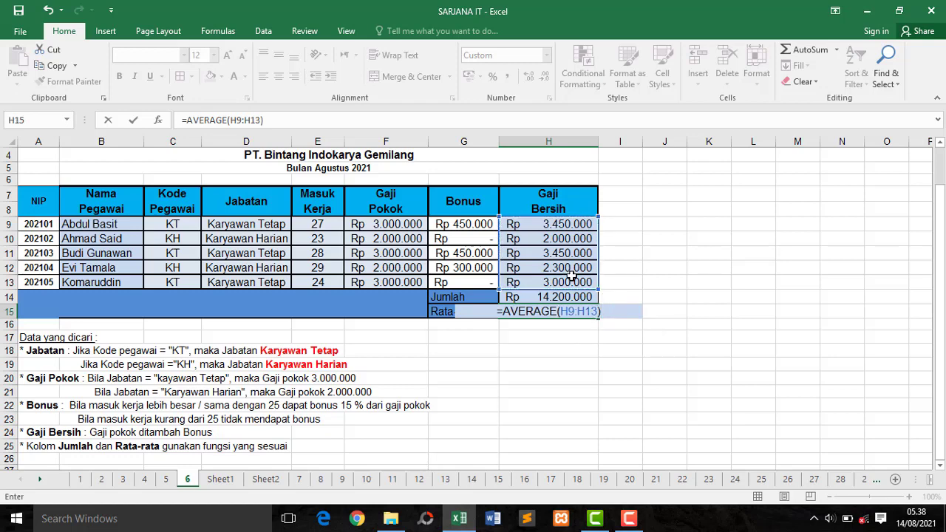
key(Return)
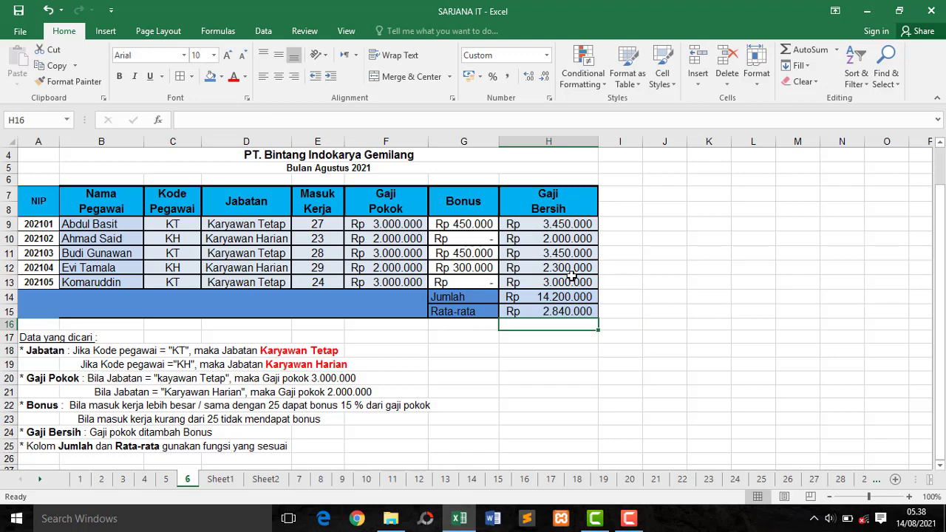
click(564, 313)
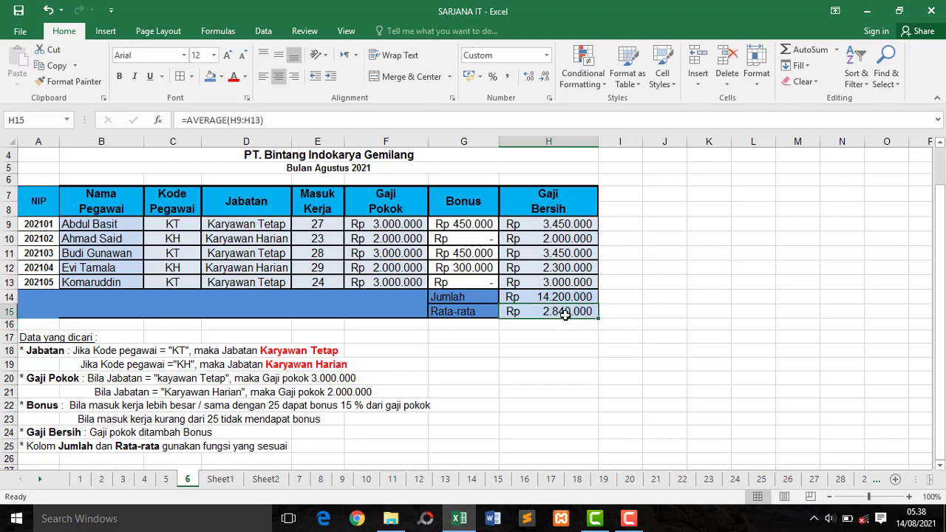